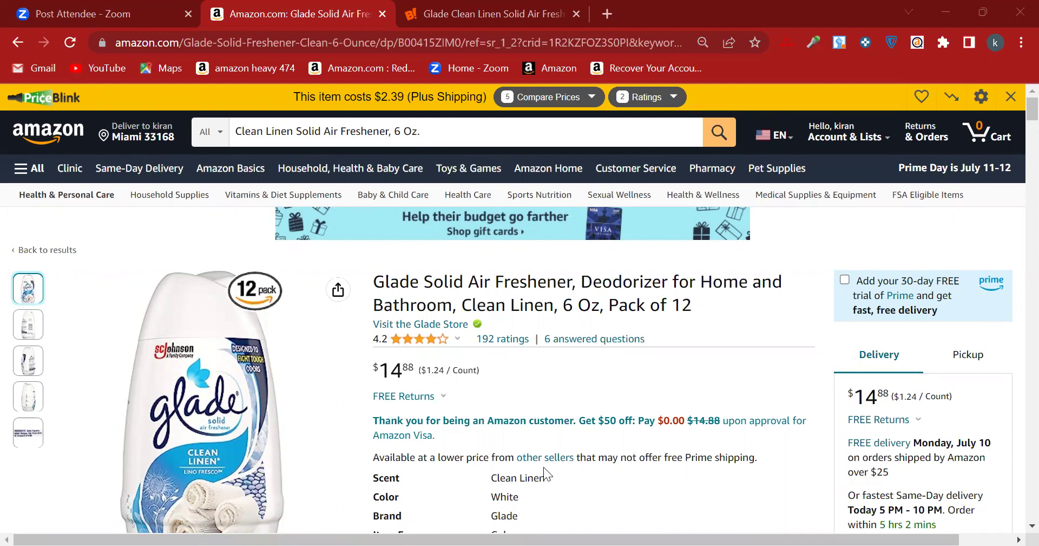
- Switch to the Big Lots page for the Clean Linen Solid Air Freshener and check the product's title and price
click(438, 11)
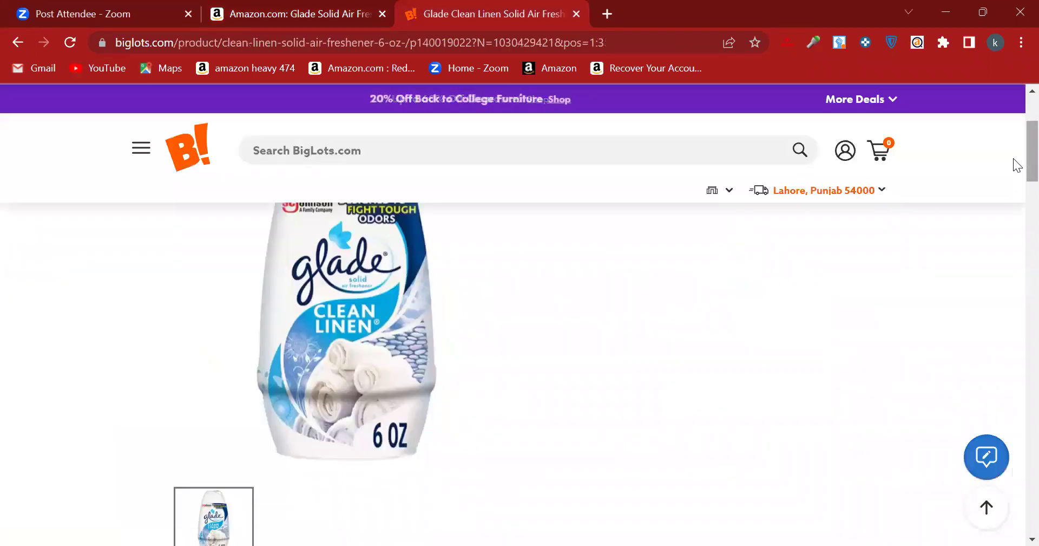
scroll(1018, 125, up, 2)
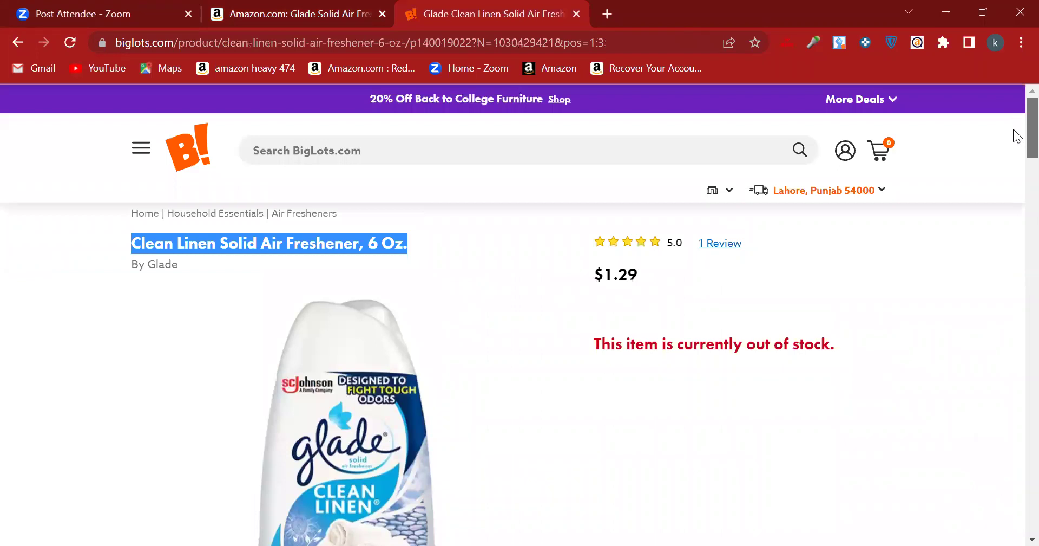
scroll(1013, 136, down, 1)
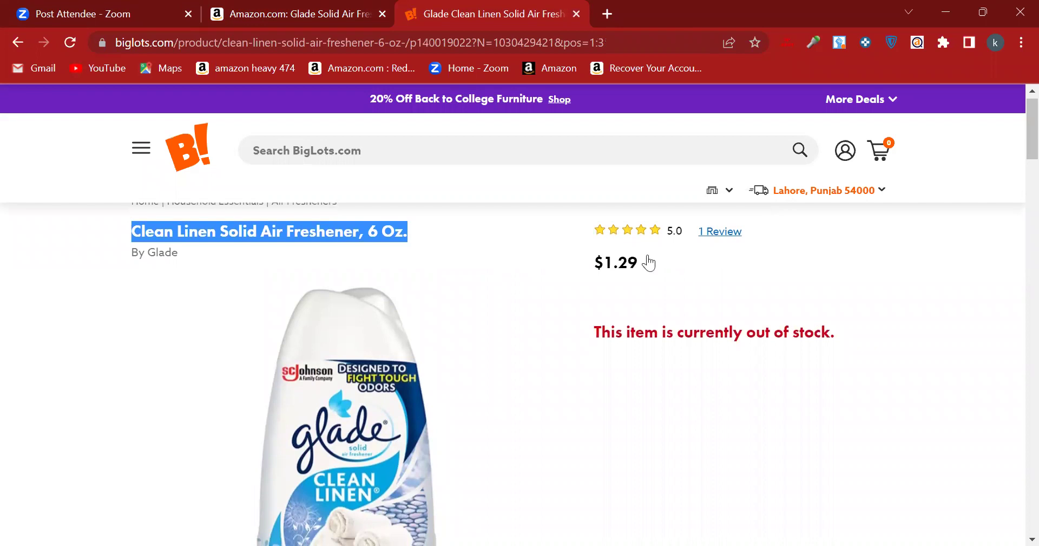
scroll(1011, 130, down, 2)
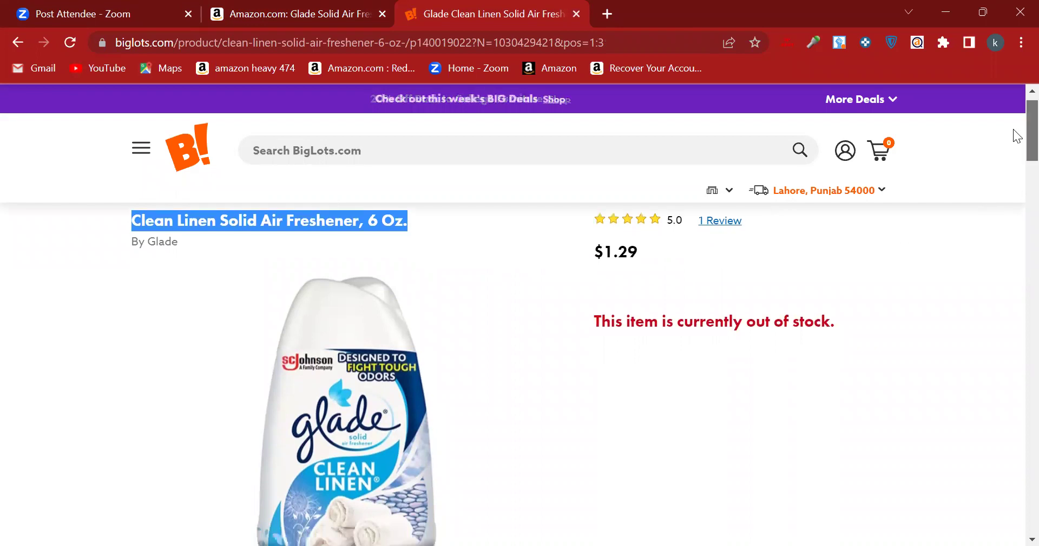
scroll(1011, 132, up, 3)
drag(649, 267, 604, 274)
- Return to the Amazon listing of the Glade air freshener and check its title, pack size and star rating
click(334, 12)
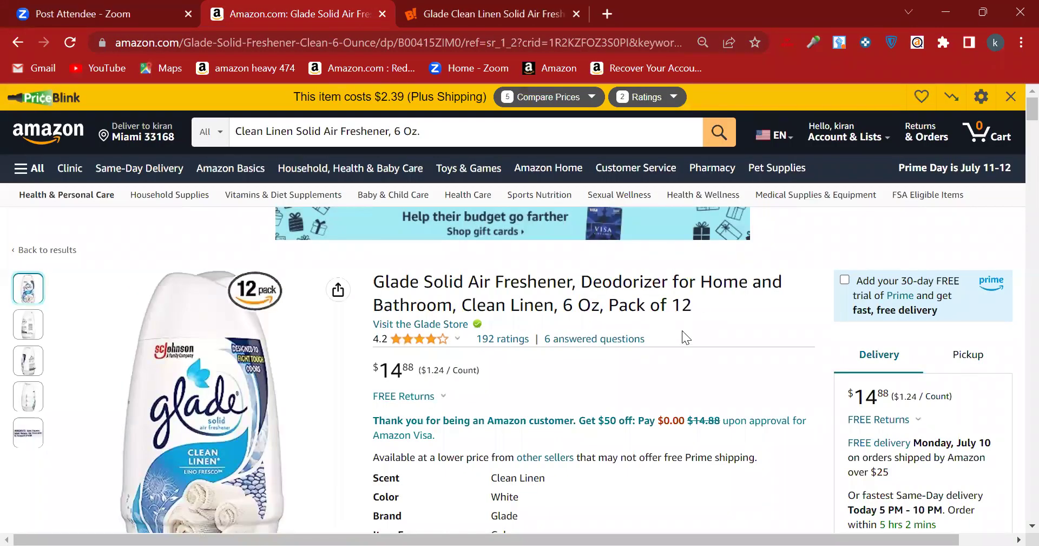
drag(698, 305, 590, 283)
click(645, 321)
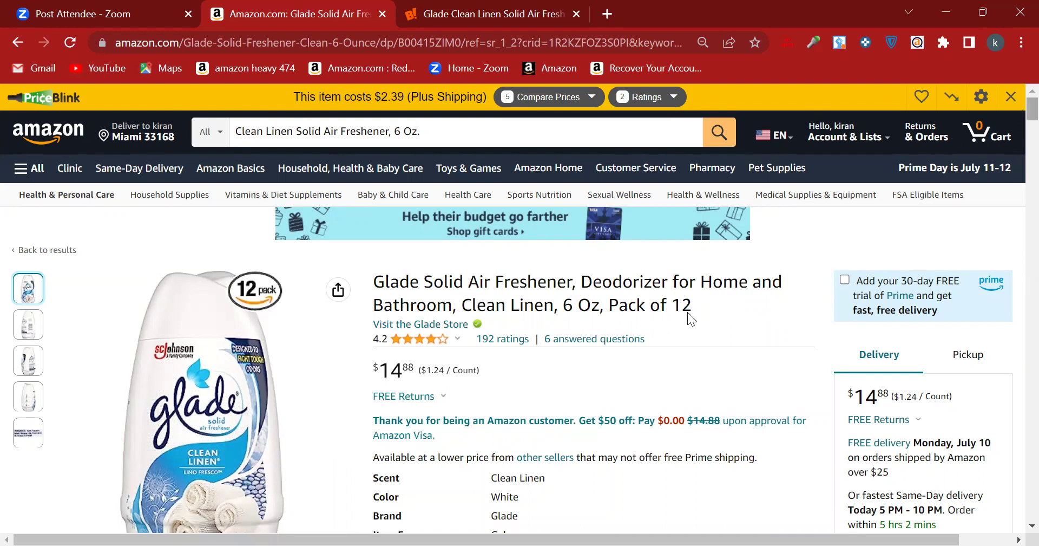
mouse_move(431, 344)
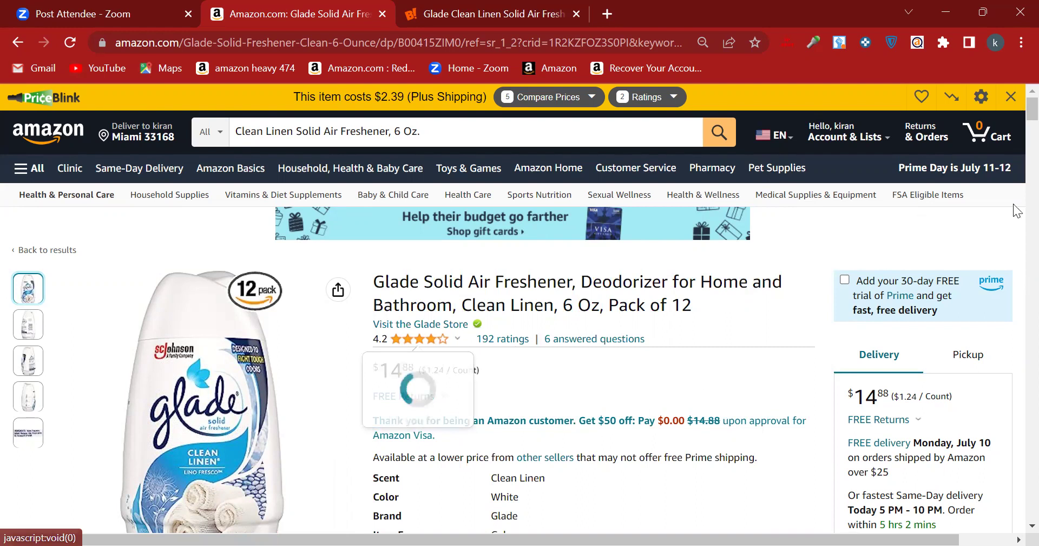
- Find the product details of the Amazon listing and check the item weight and the Best Sellers Rank
scroll(1014, 132, down, 3)
scroll(1013, 135, down, 10)
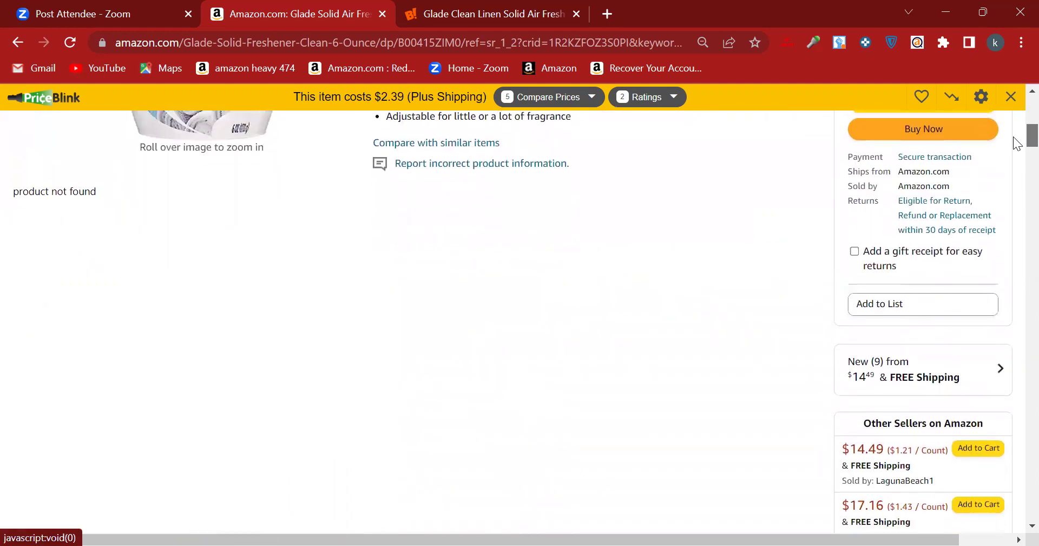
scroll(1015, 144, up, 2)
scroll(1015, 157, down, 15)
scroll(1014, 214, down, 15)
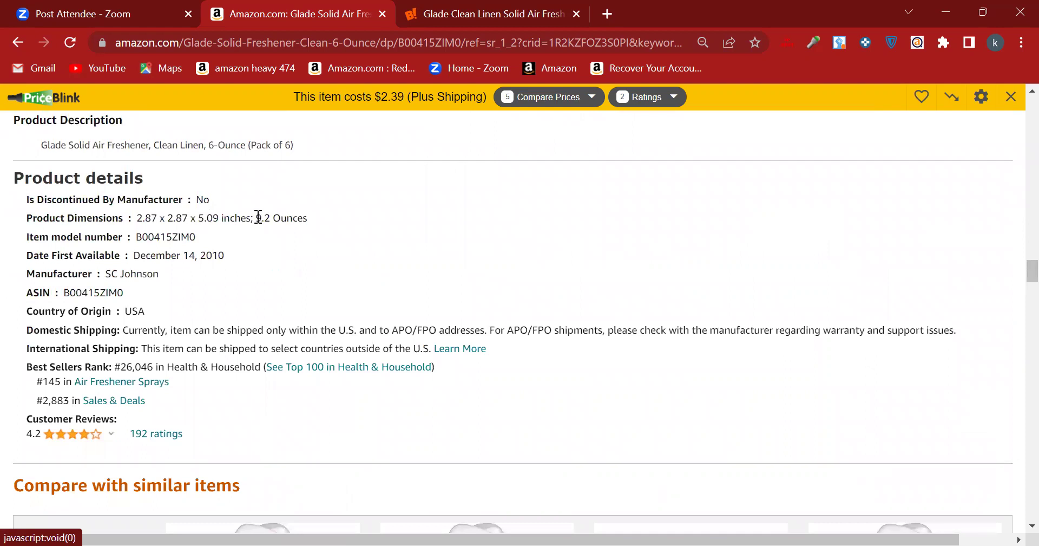
drag(256, 217, 331, 236)
click(318, 237)
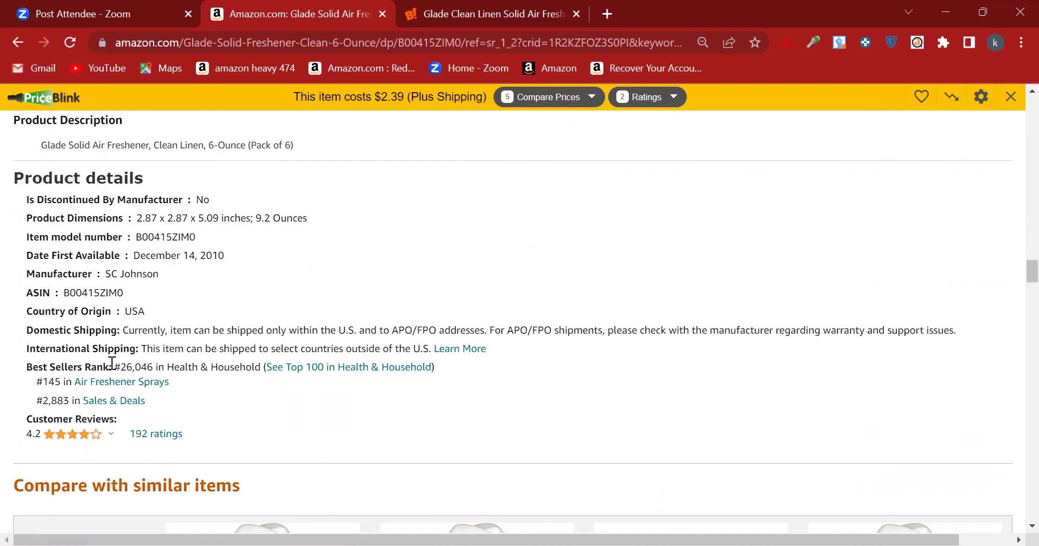
drag(120, 366, 173, 367)
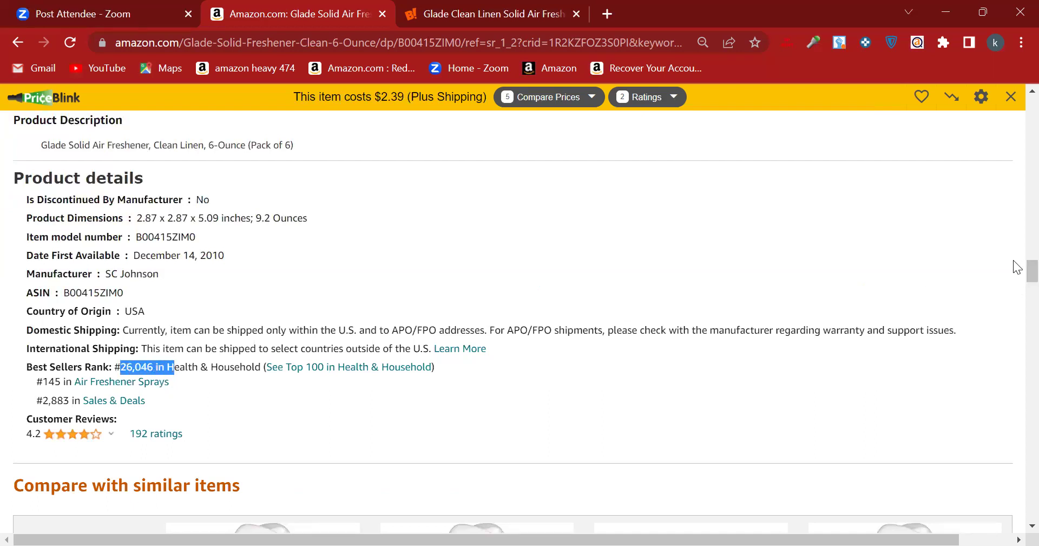
- Check the other Amazon sellers' offers and the PriceBlink price comparison for the 12-pack air freshener
scroll(1017, 266, up, 15)
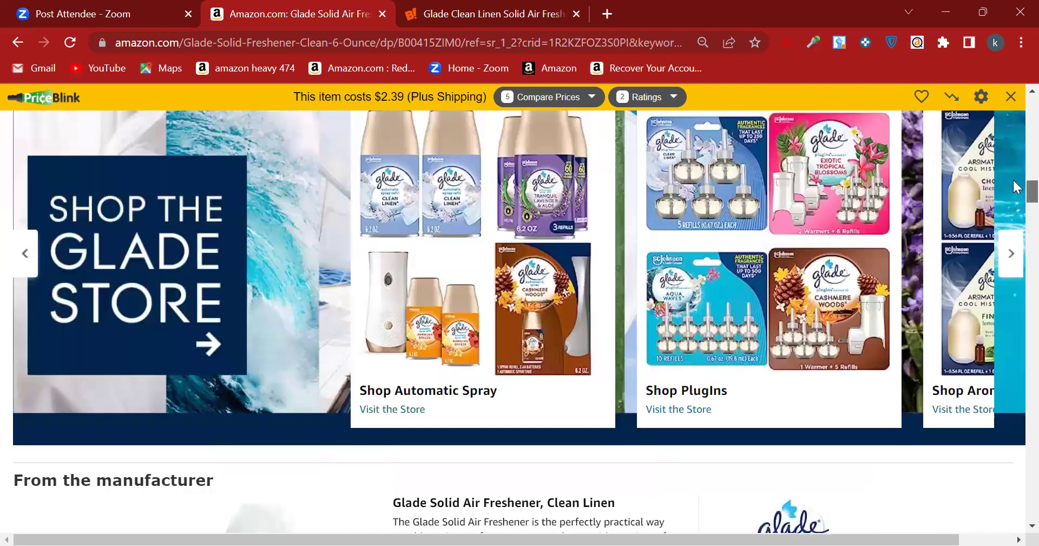
scroll(1018, 158, up, 10)
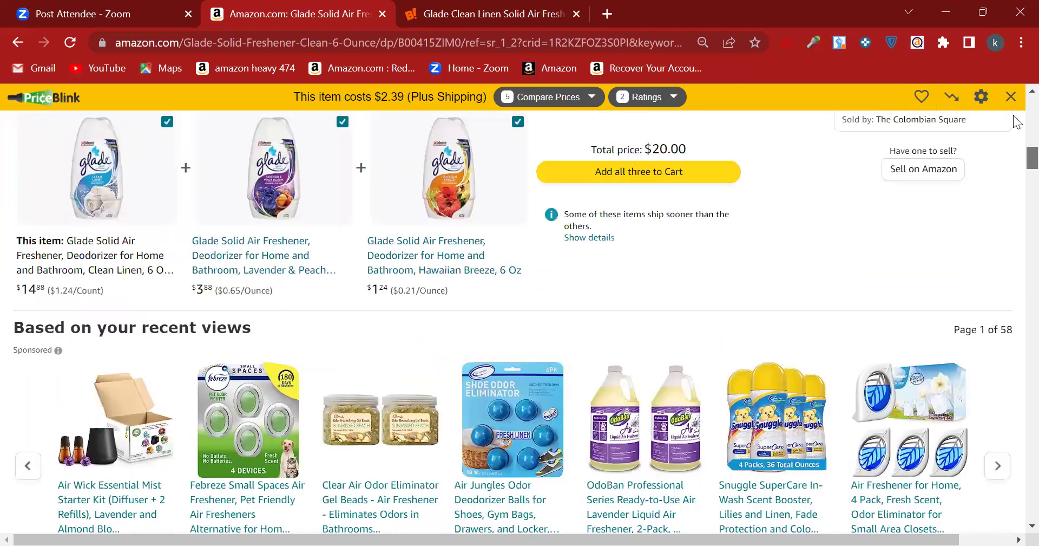
scroll(1016, 130, up, 5)
scroll(1018, 133, down, 2)
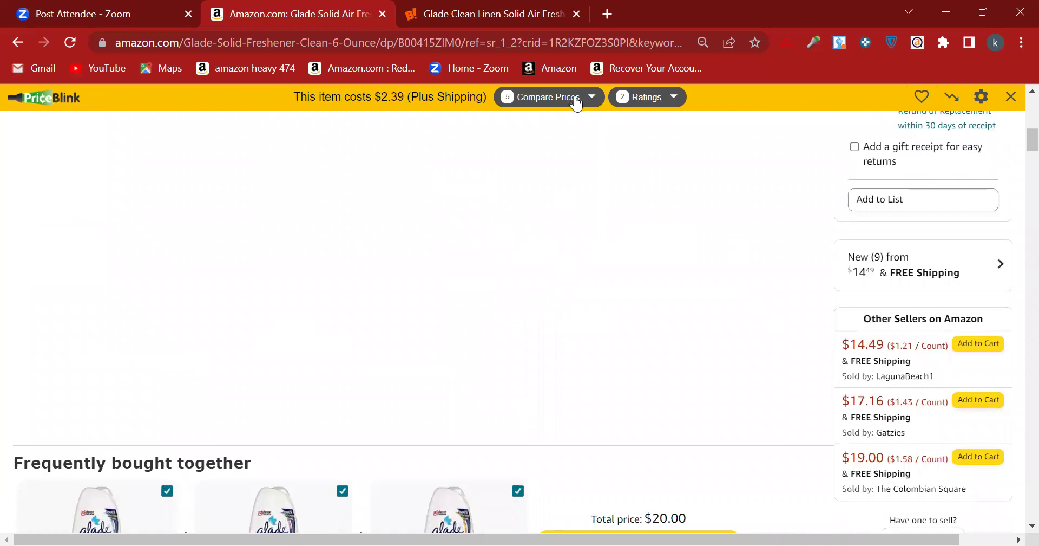
click(575, 102)
scroll(1017, 142, up, 2)
scroll(1017, 142, up, 8)
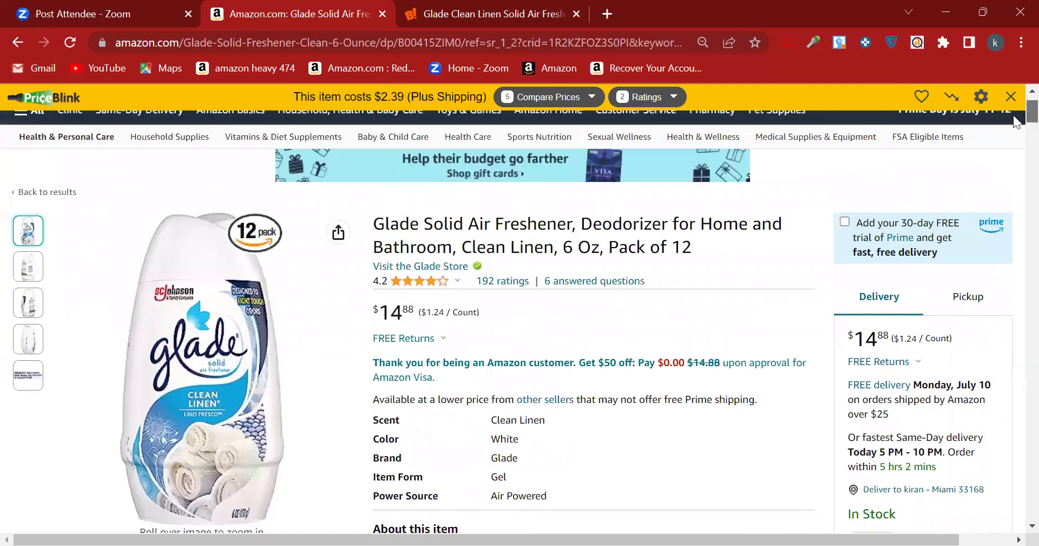
- Reload the 12-pack listing and check the area under the product information for the Keepa price history
click(71, 47)
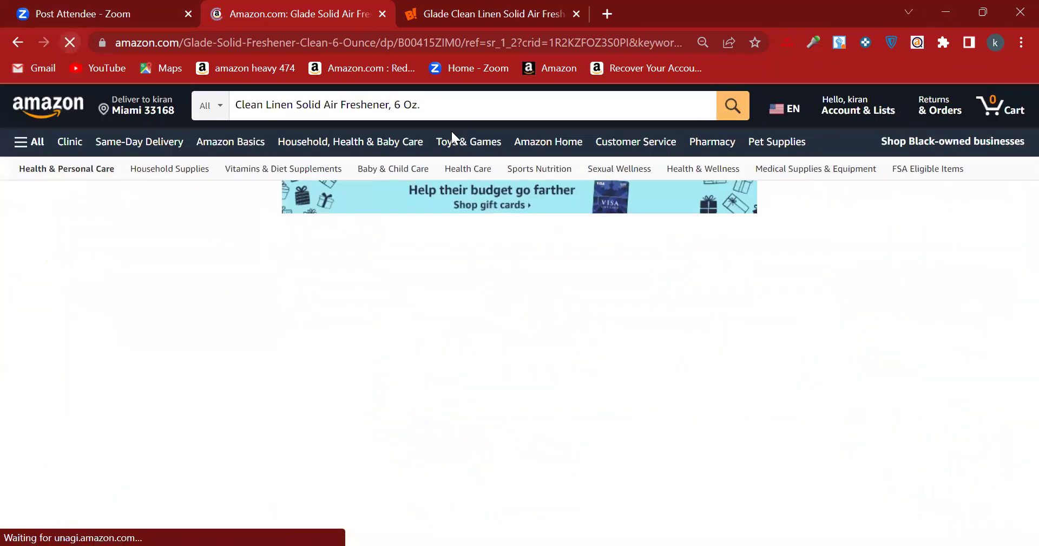
drag(1029, 113, 1014, 137)
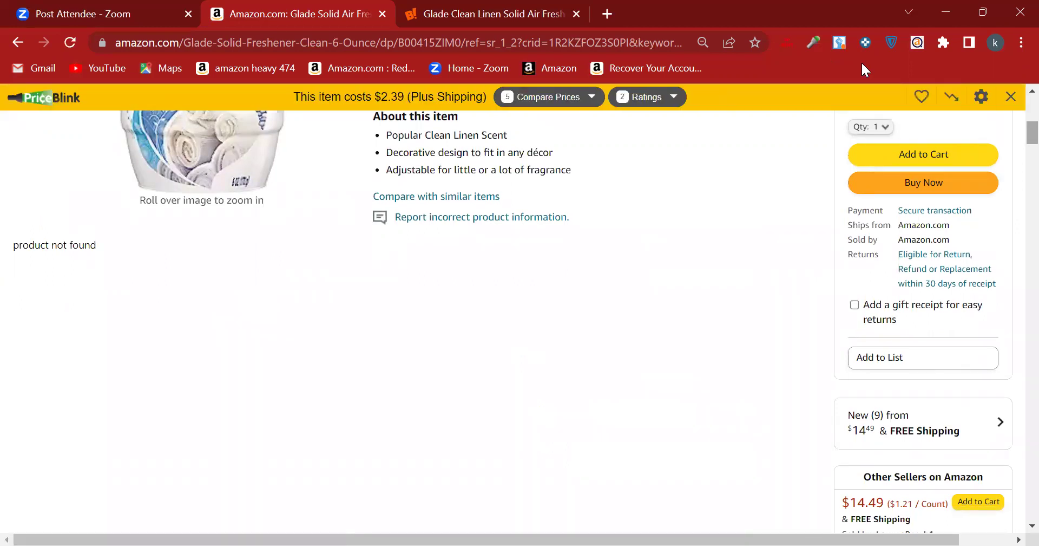
click(69, 40)
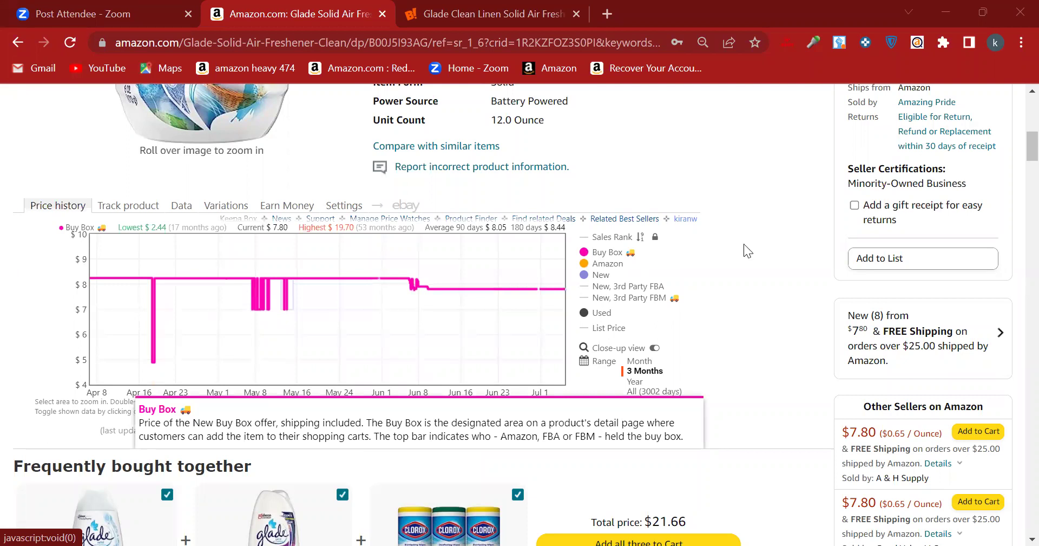
- Open the list of new offers for the 2-pack air freshener, review the featured seller and the other sellers, and close the list
click(877, 336)
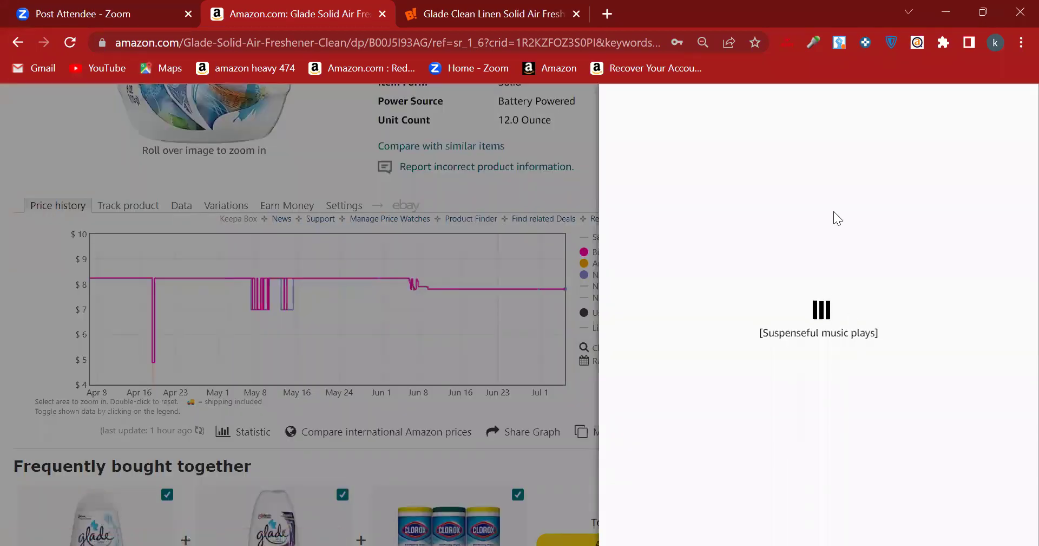
click(646, 227)
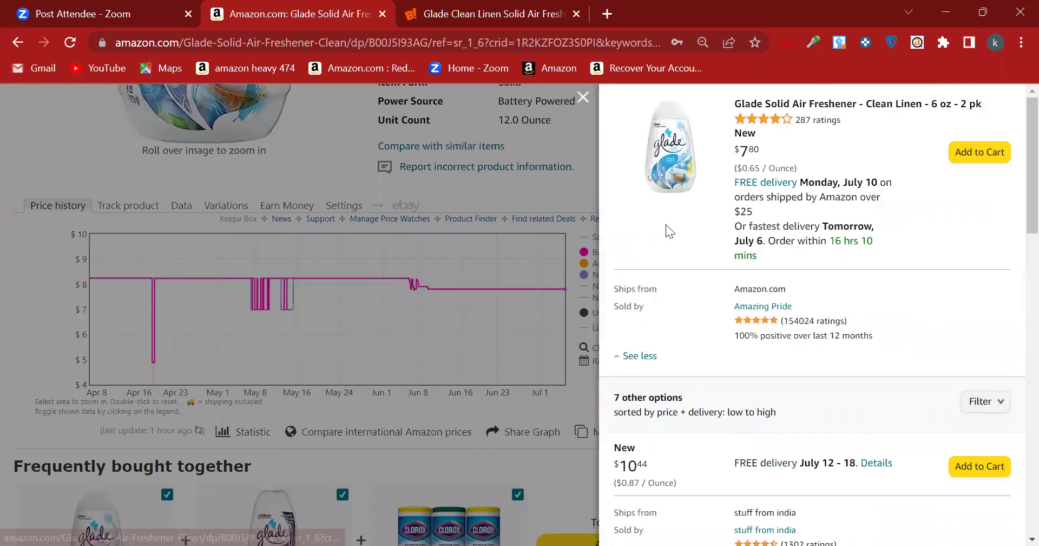
drag(794, 306, 720, 312)
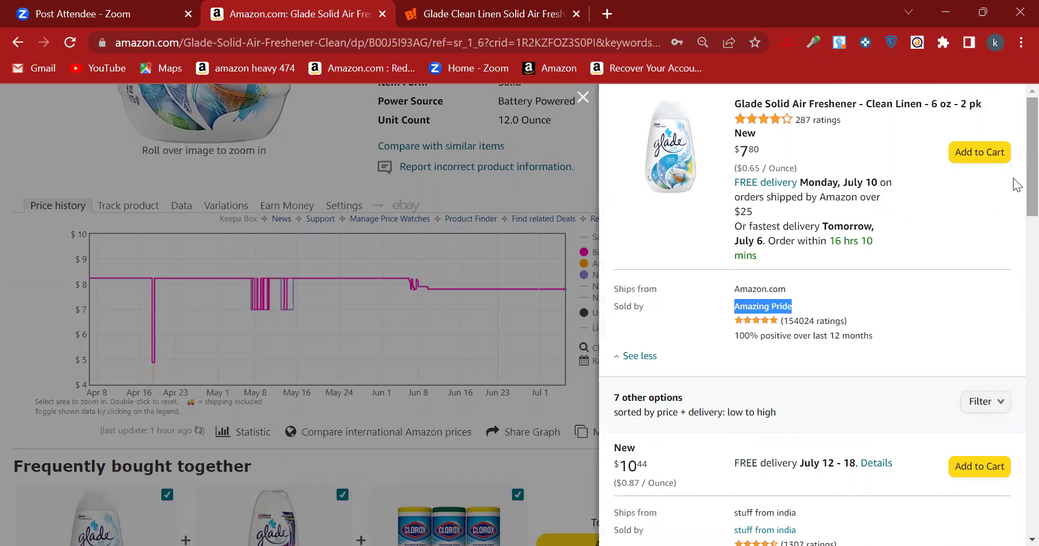
scroll(1016, 186, down, 5)
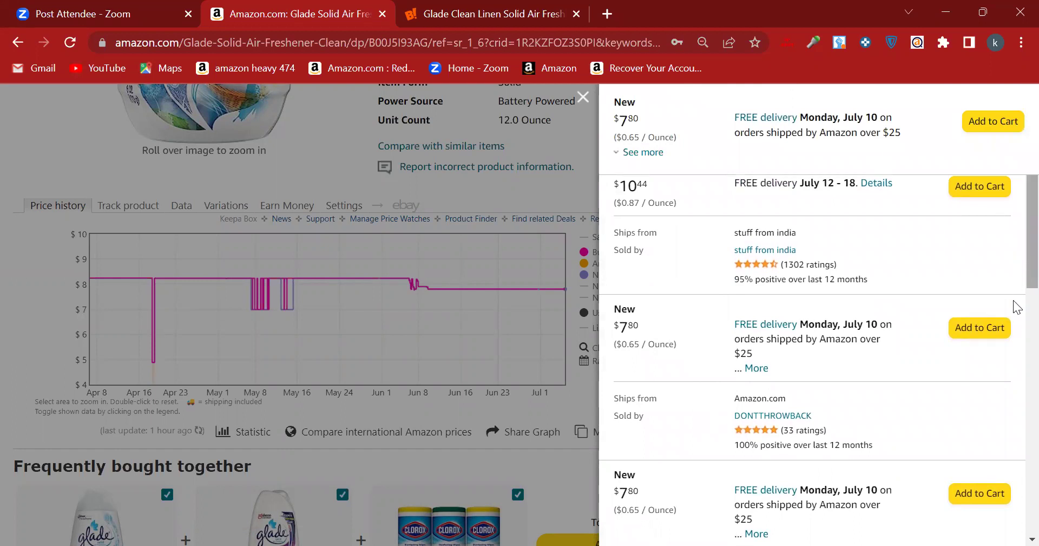
scroll(1016, 324, down, 6)
drag(1018, 366, 1001, 154)
click(587, 96)
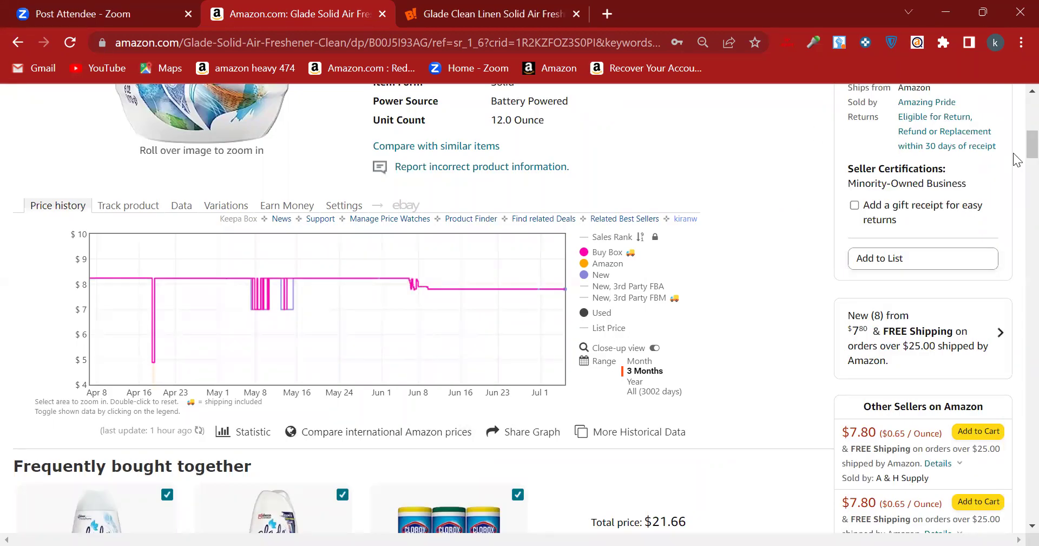
- Reopen the 2-pack's list of new offers and compare each seller's price, shipping source and rating
scroll(1016, 158, up, 2)
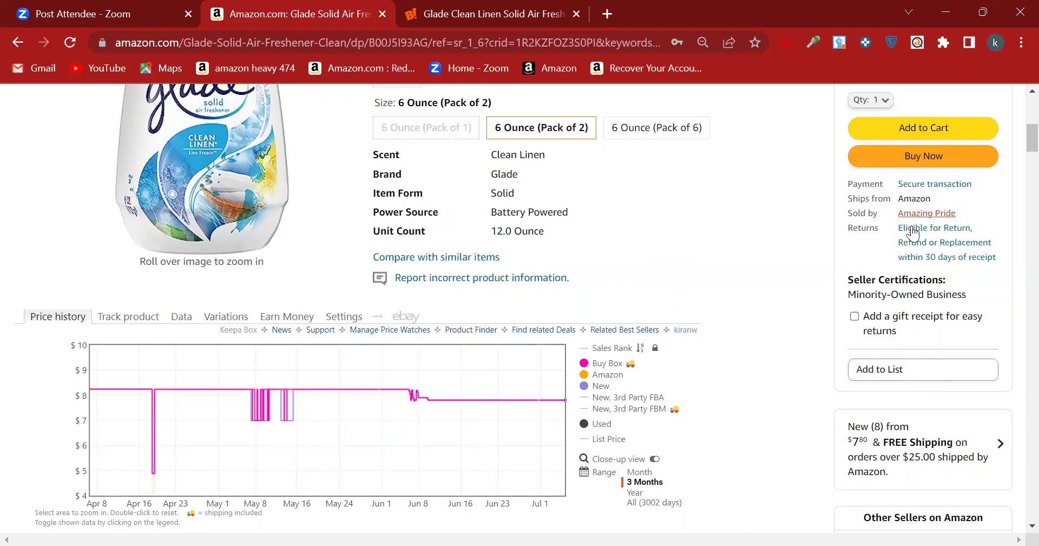
click(885, 436)
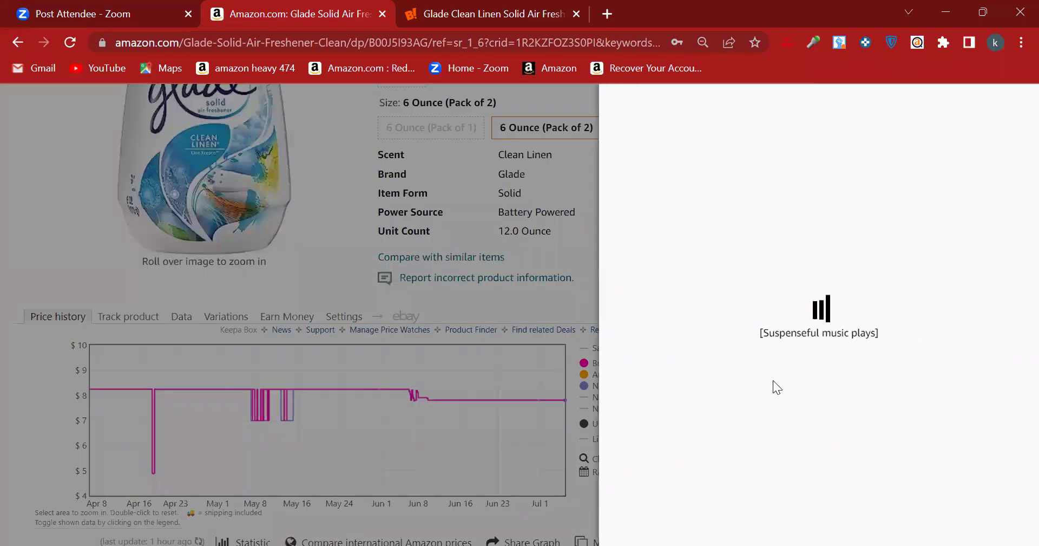
scroll(790, 403, down, 2)
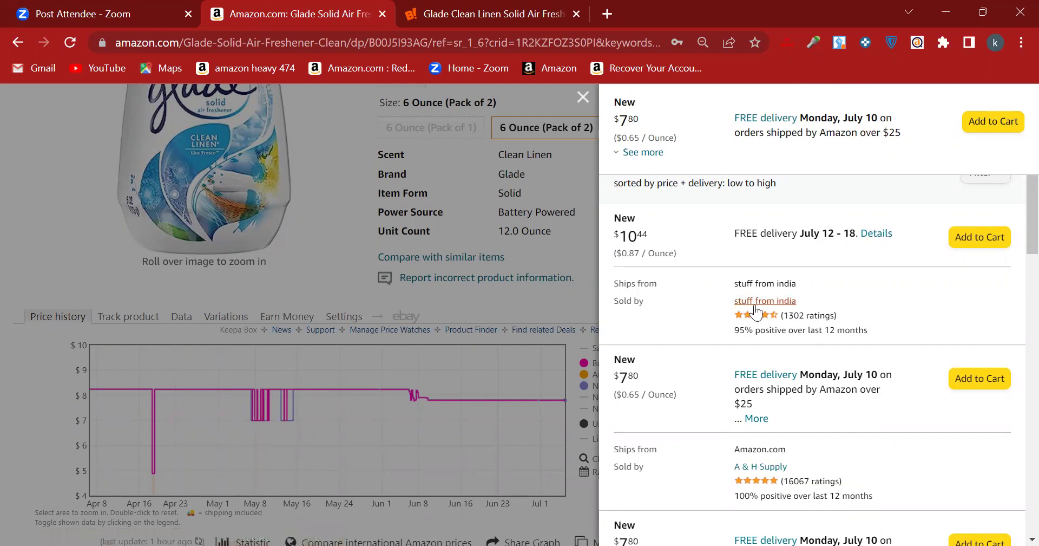
scroll(800, 349, down, 1)
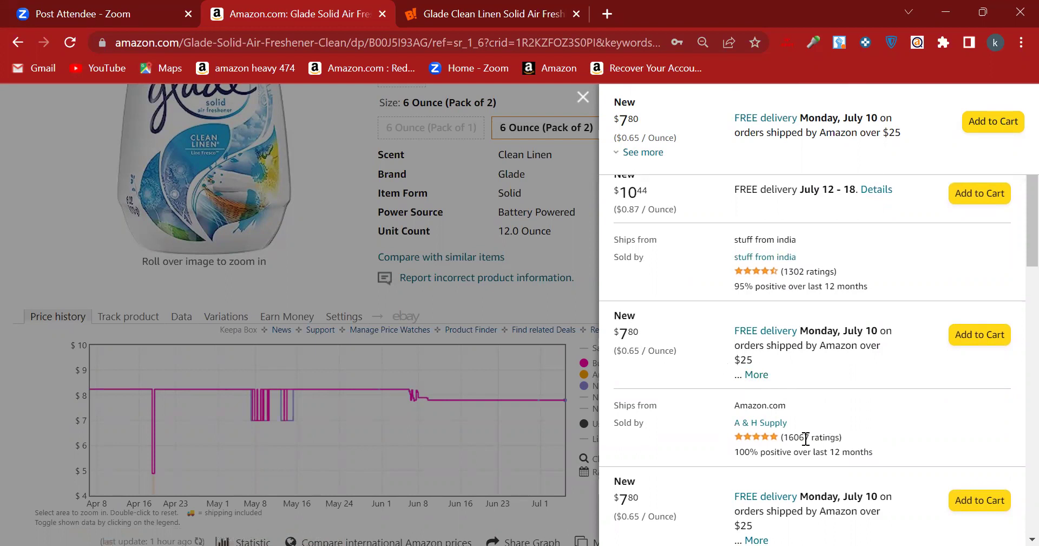
scroll(794, 431, down, 3)
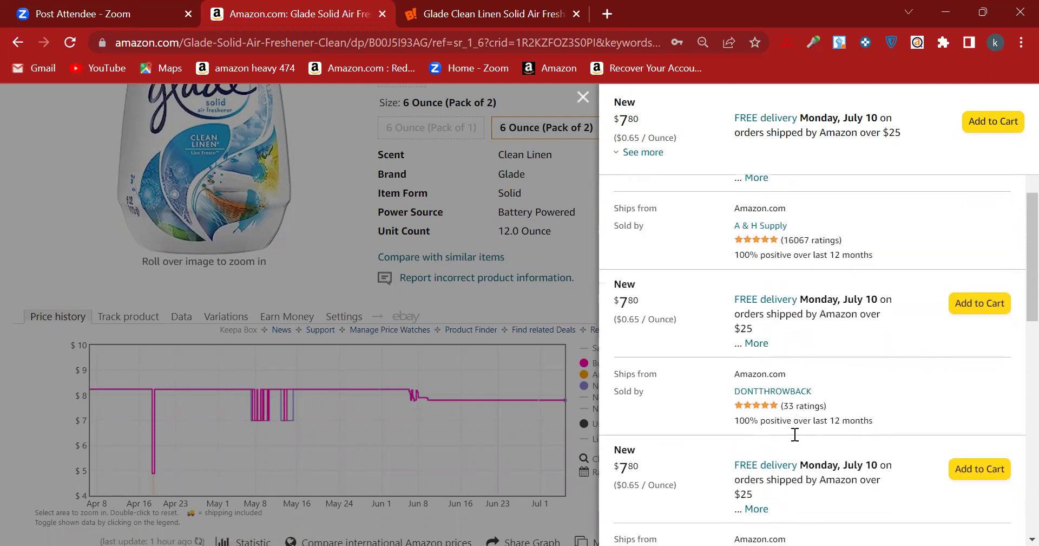
scroll(794, 434, down, 5)
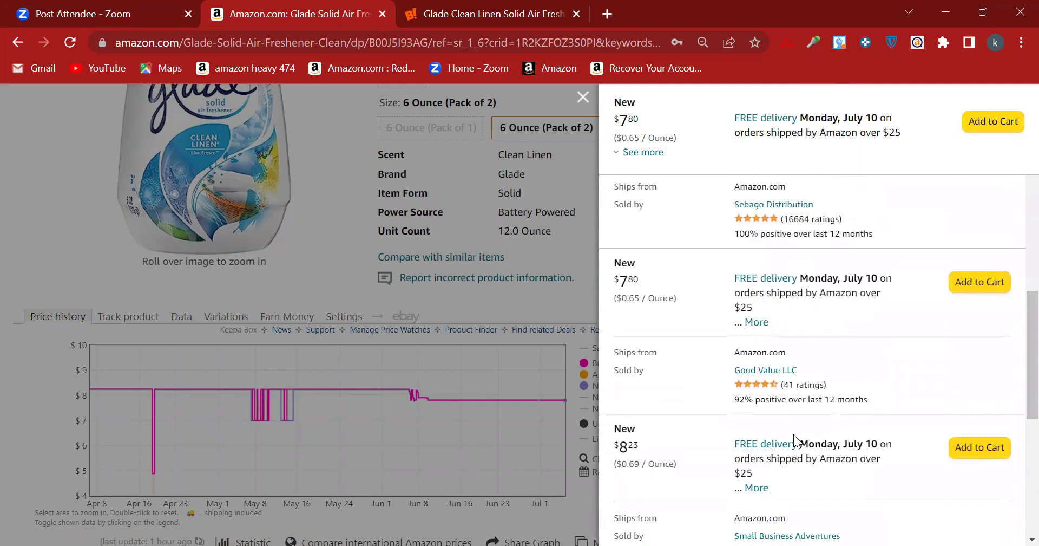
scroll(794, 434, down, 6)
scroll(793, 434, up, 4)
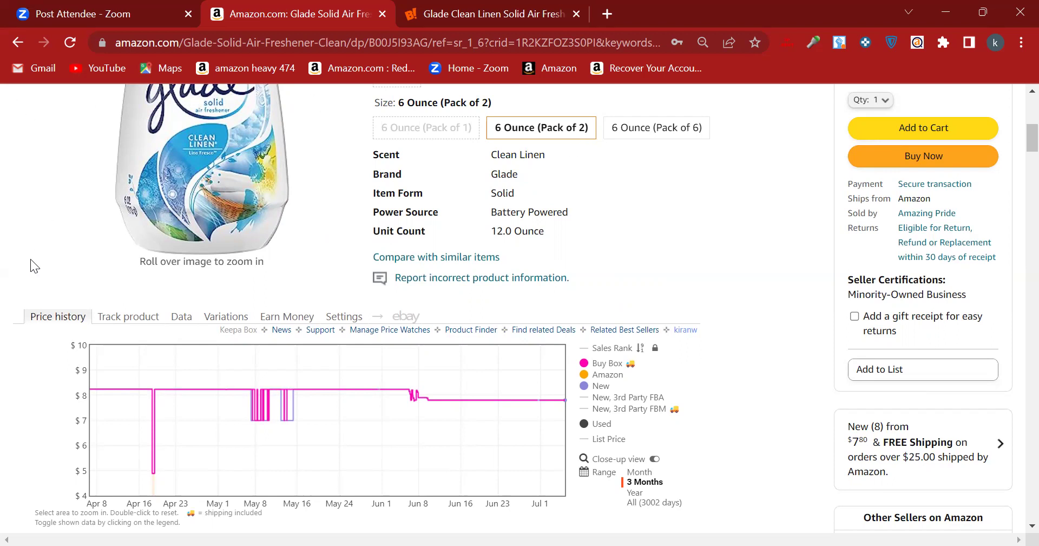
- Examine the 2-pack's Keepa price history, Buy Box Statistics and Product Details, and return to the price history chart
mouse_move(104, 393)
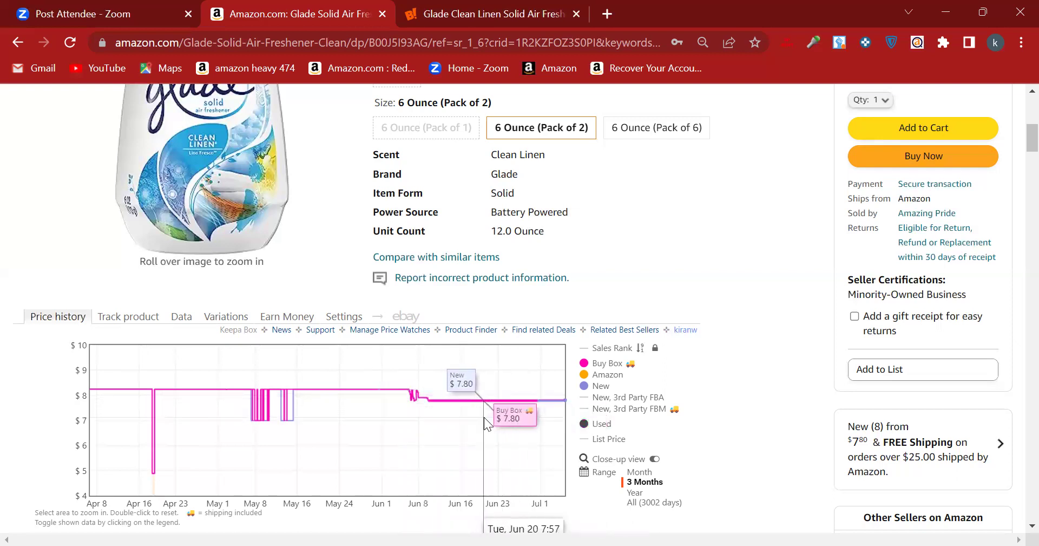
click(181, 318)
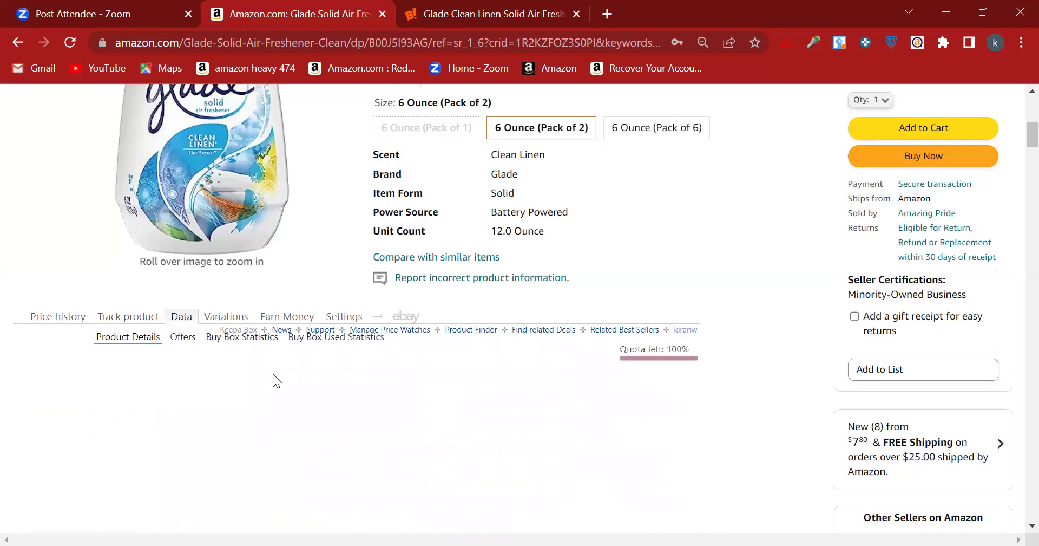
click(253, 341)
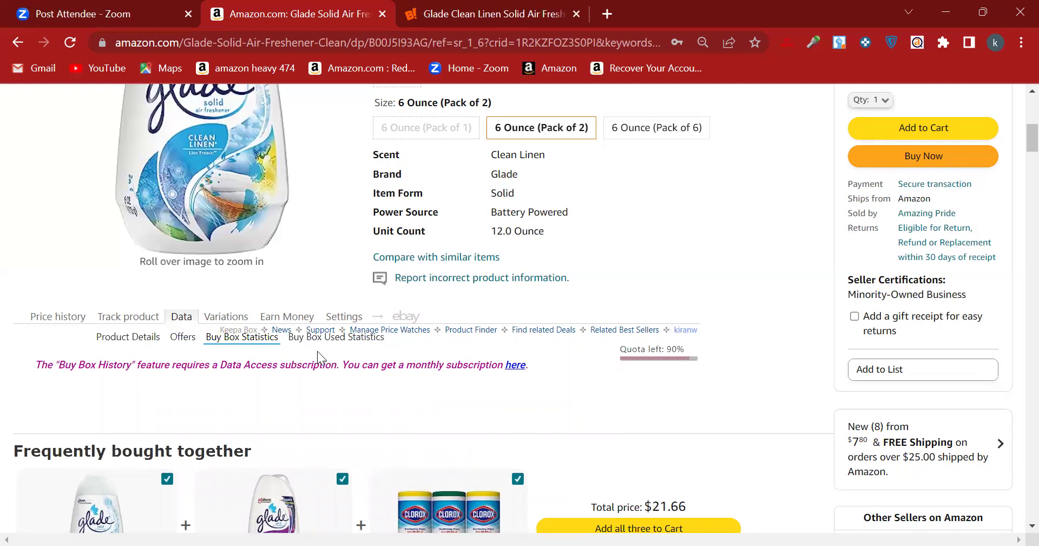
click(124, 339)
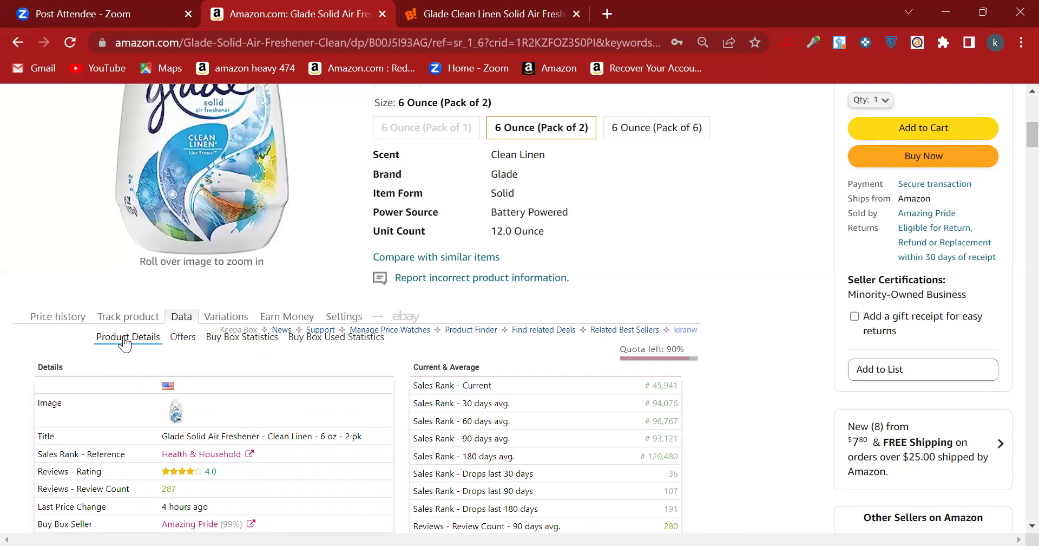
click(70, 316)
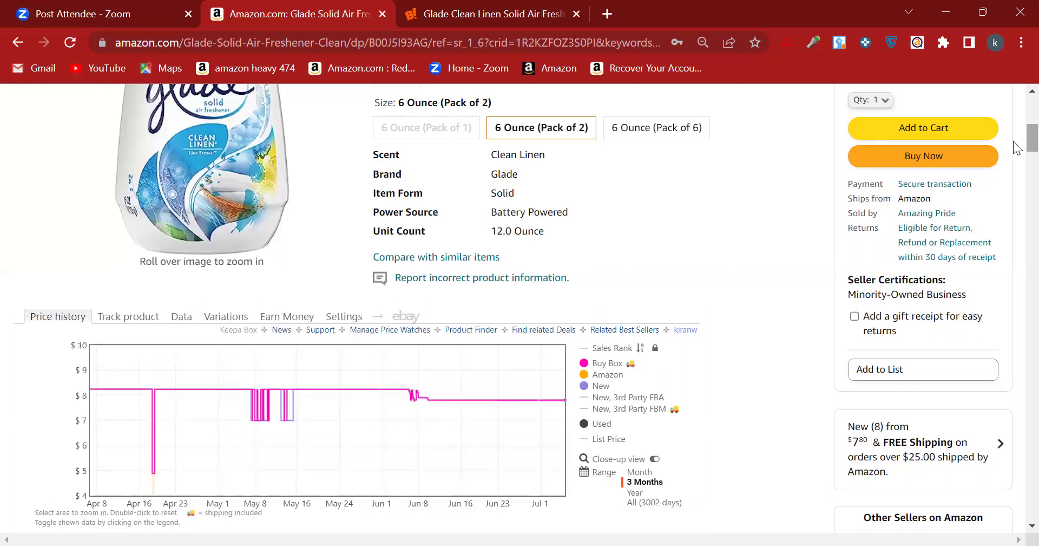
- Show the New, 3rd Party FBA and New, 3rd Party FBM prices on the 2-pack's Keepa price history chart
mouse_move(584, 388)
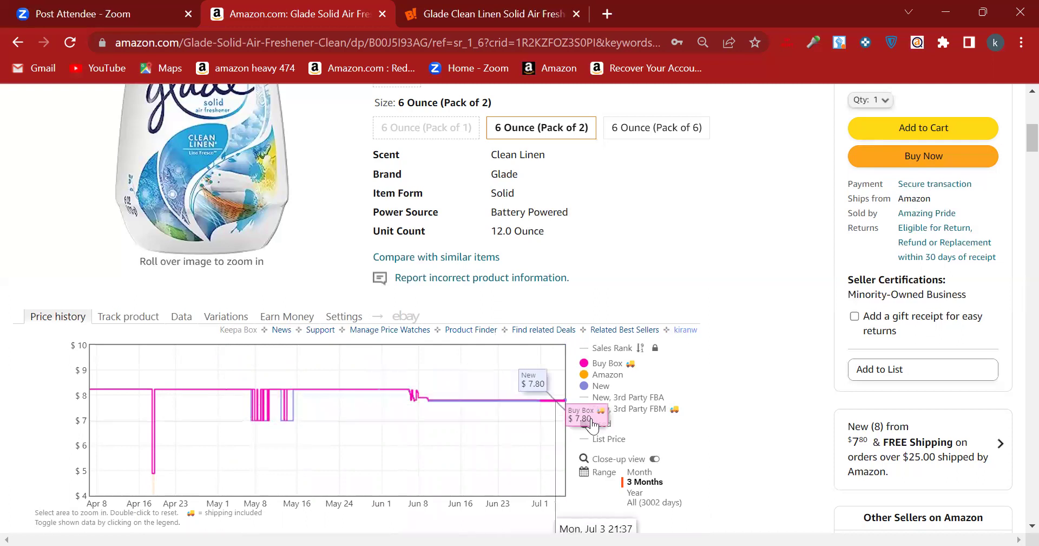
click(586, 400)
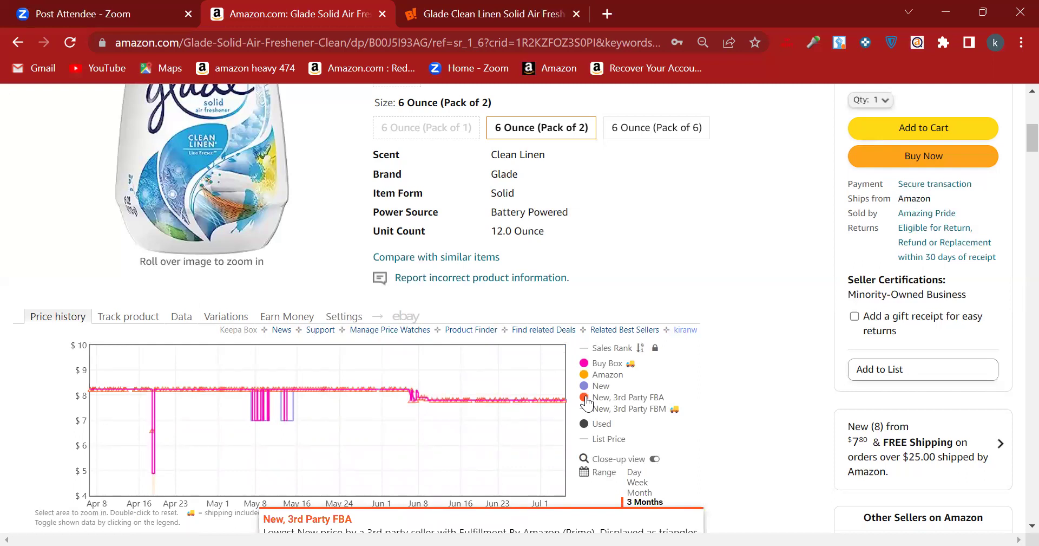
mouse_move(586, 410)
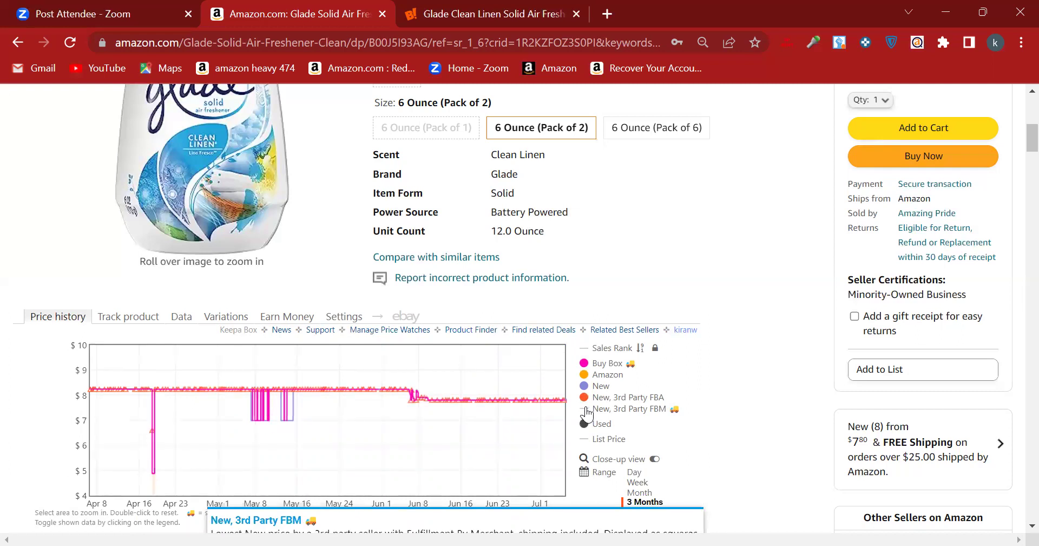
click(586, 410)
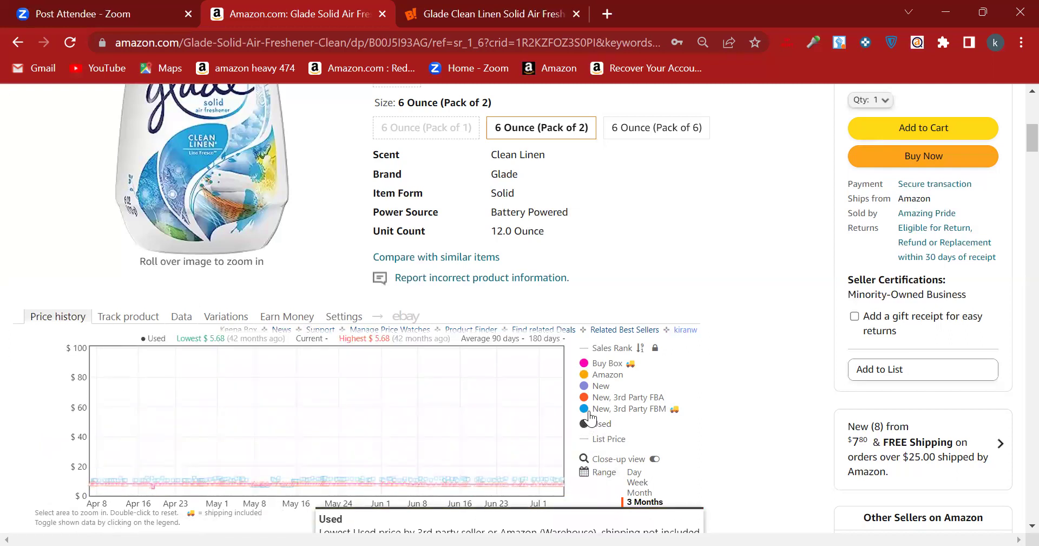
scroll(597, 401, down, 1)
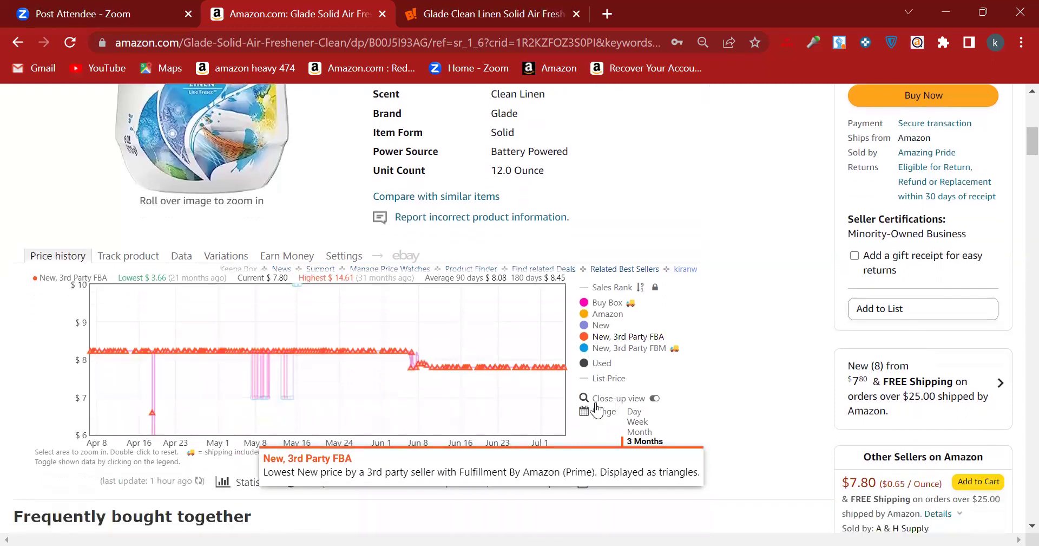
scroll(598, 410, down, 1)
scroll(597, 410, up, 2)
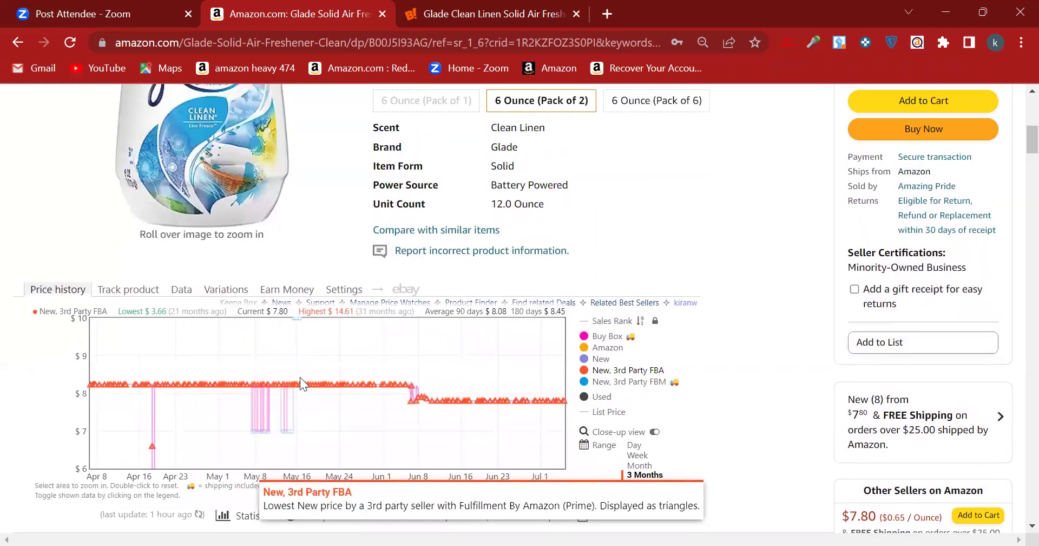
- Read through the 2-pack's Keepa Product Details, including sales rank averages, Buy Box prices, fees, variation ASINs, package data and offer counts
click(179, 292)
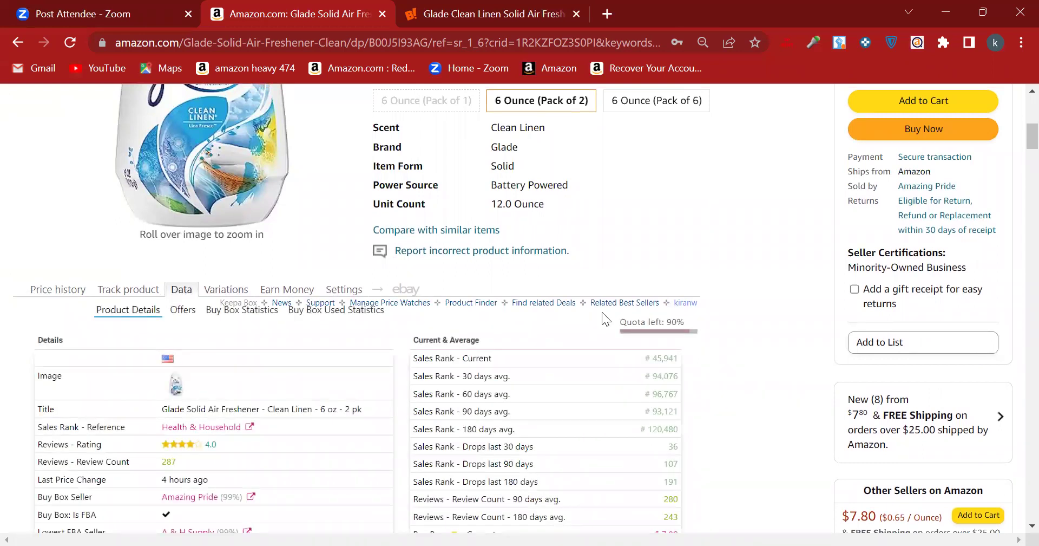
scroll(751, 383, down, 3)
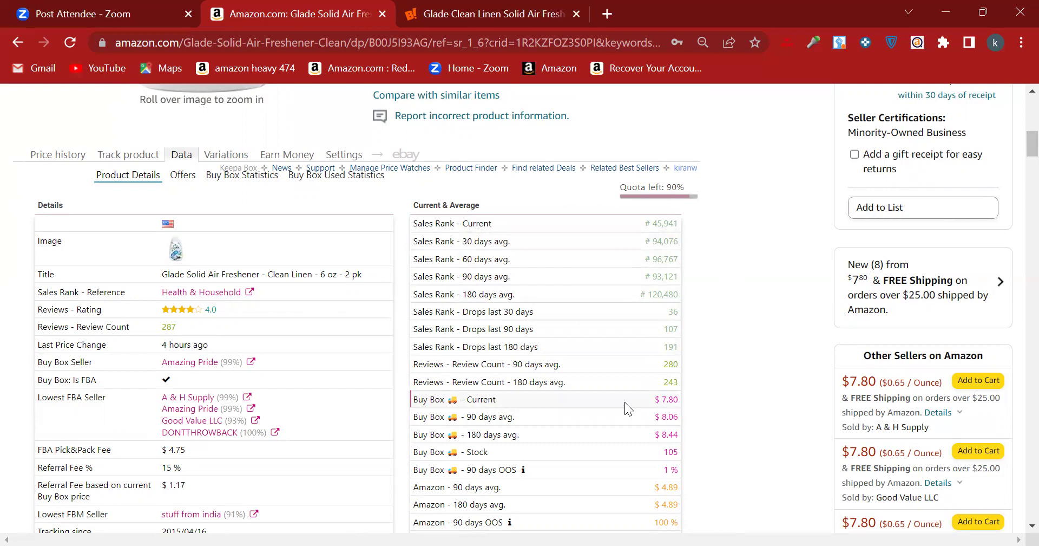
scroll(625, 402, down, 3)
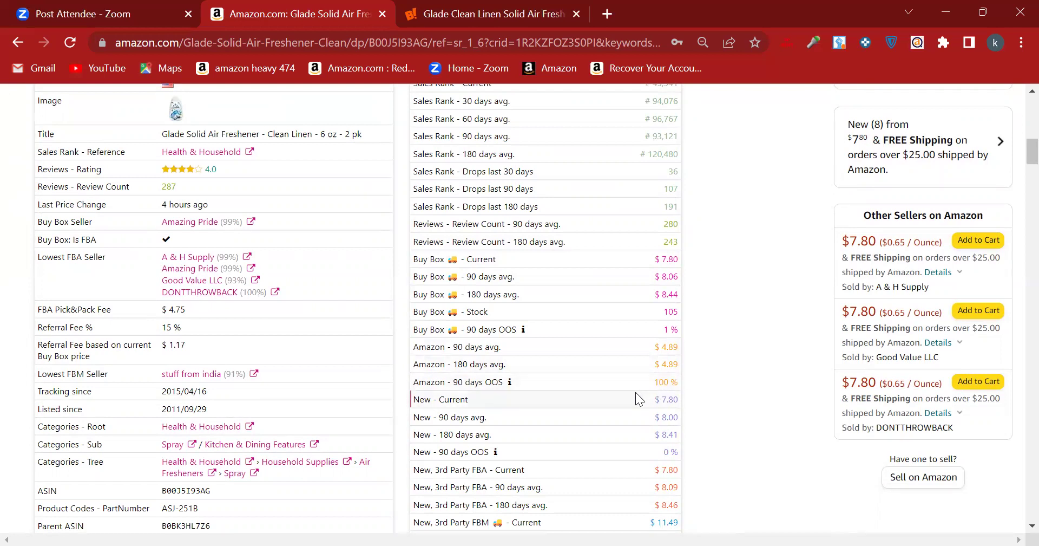
scroll(633, 399, down, 4)
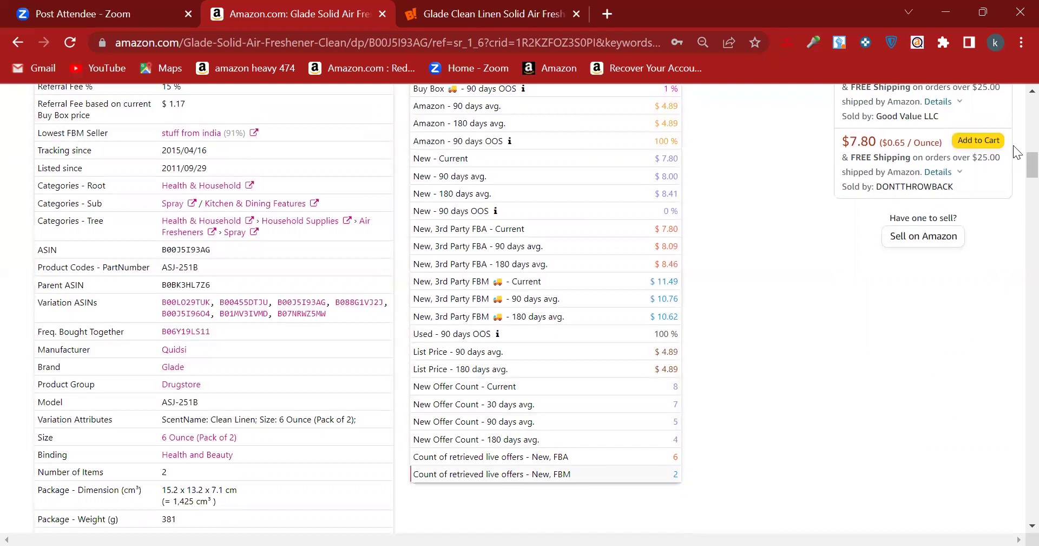
scroll(1016, 152, up, 5)
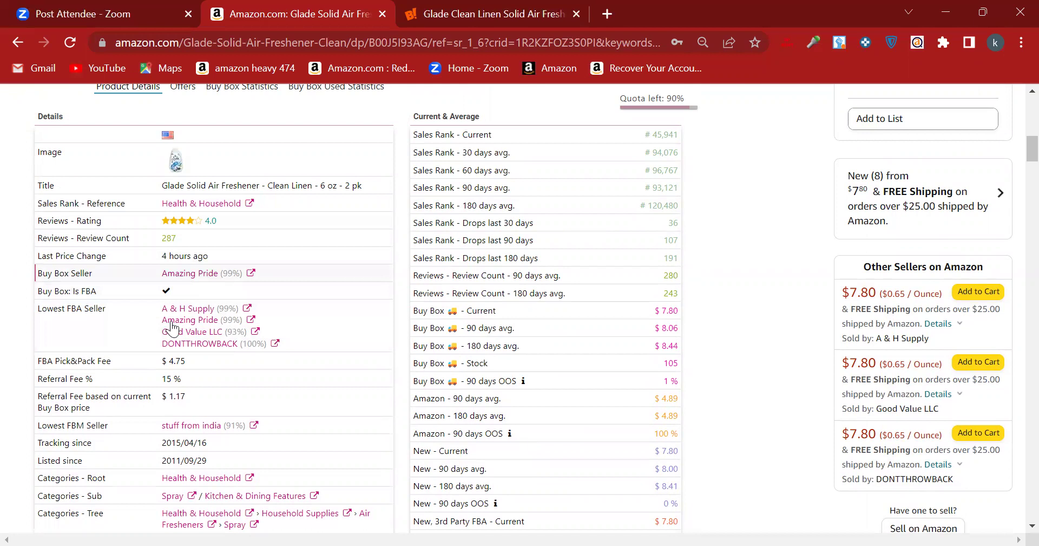
scroll(197, 469, down, 2)
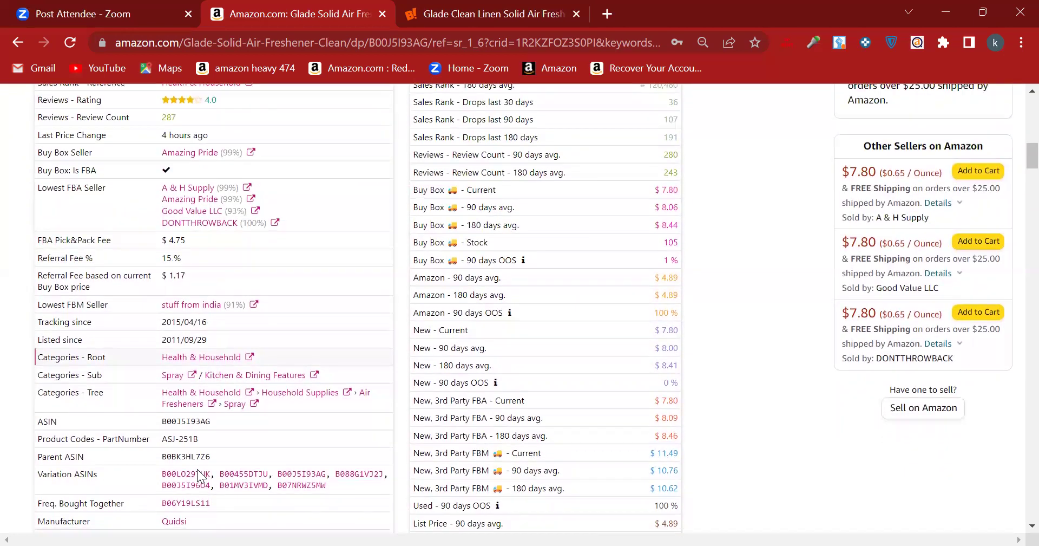
scroll(197, 470, down, 1)
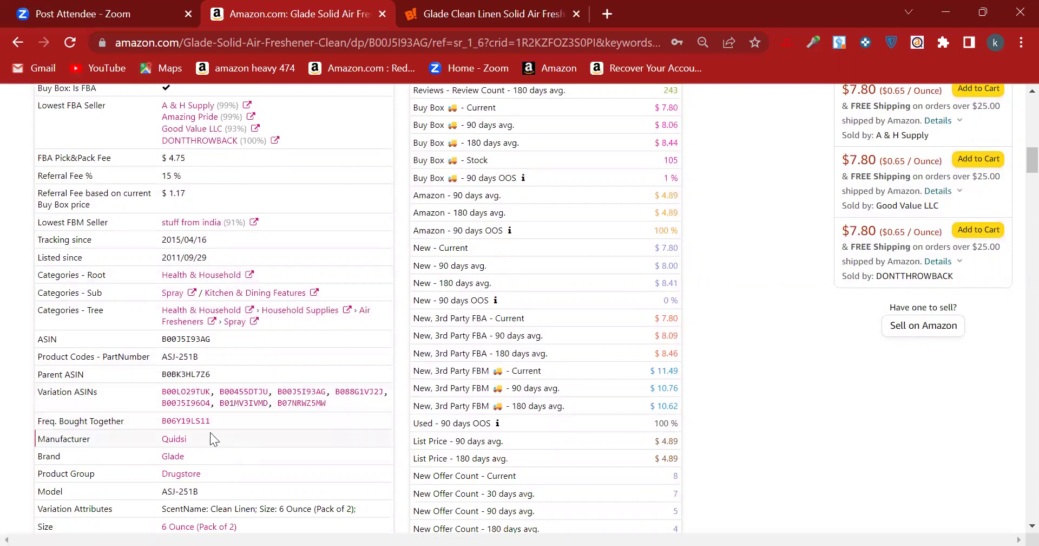
scroll(222, 459, down, 2)
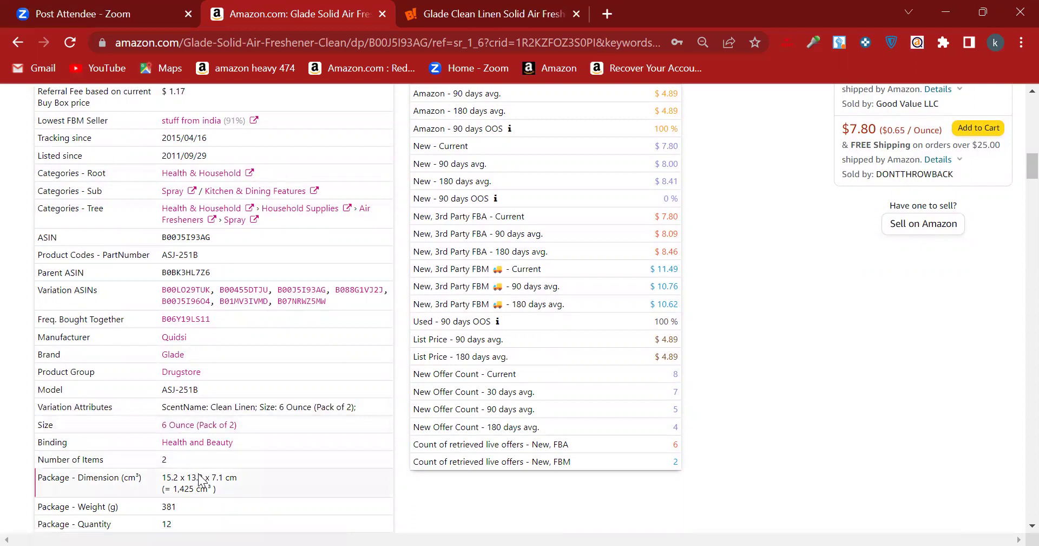
scroll(199, 475, down, 2)
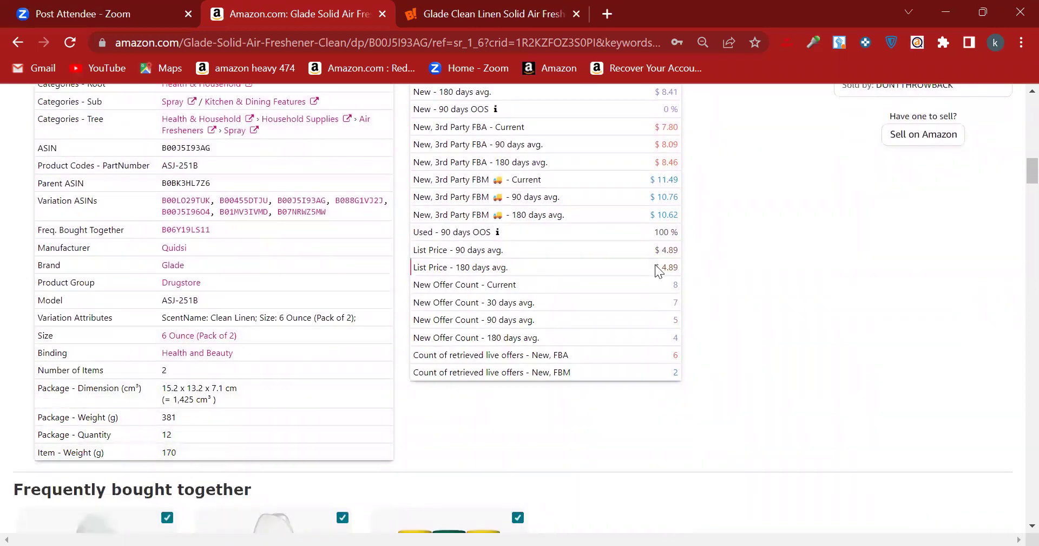
scroll(657, 265, up, 10)
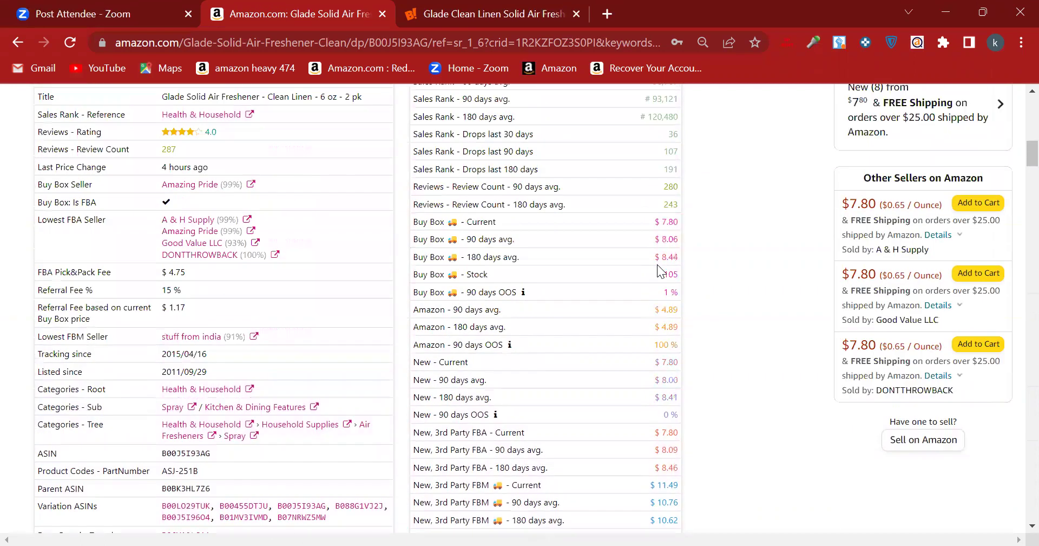
scroll(657, 269, up, 3)
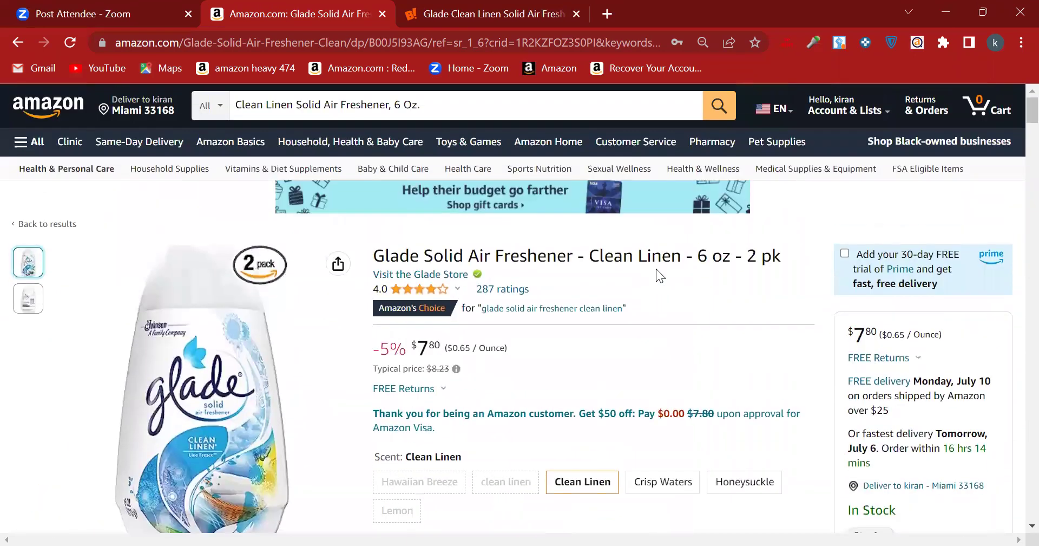
- Close the Big Lots product page and review the price history of each individual offer in the 2-pack's Keepa data
click(576, 14)
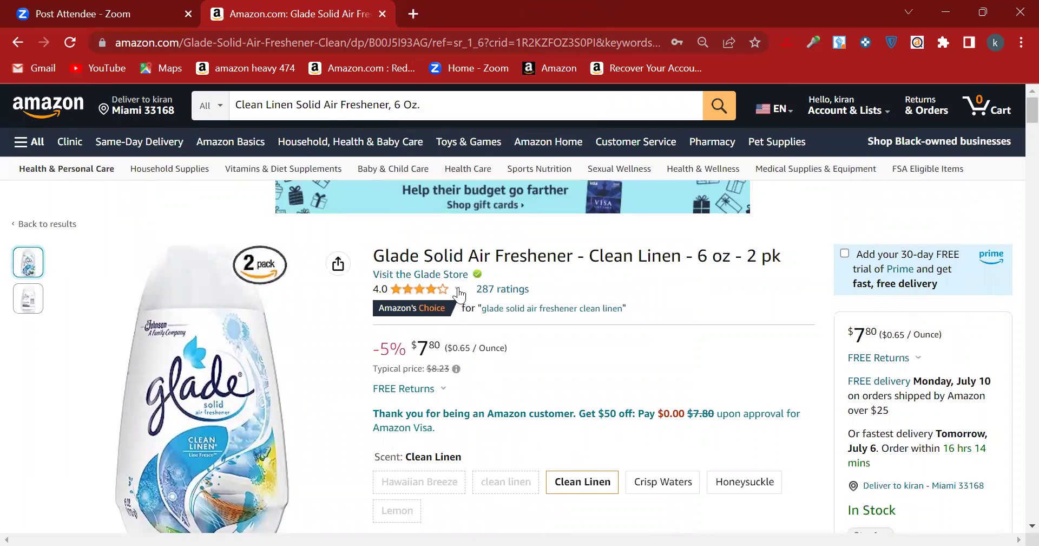
scroll(581, 378, down, 10)
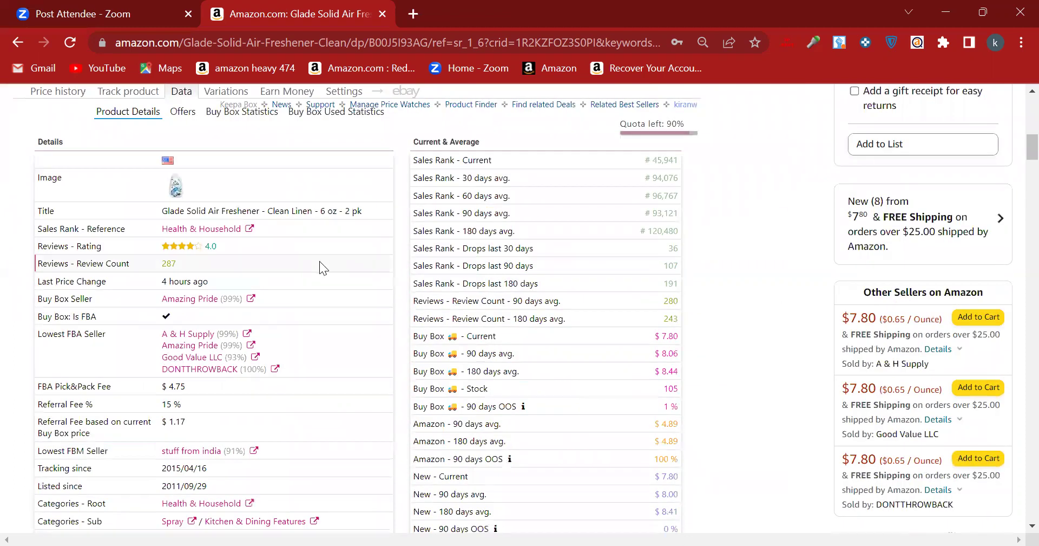
scroll(320, 261, up, 4)
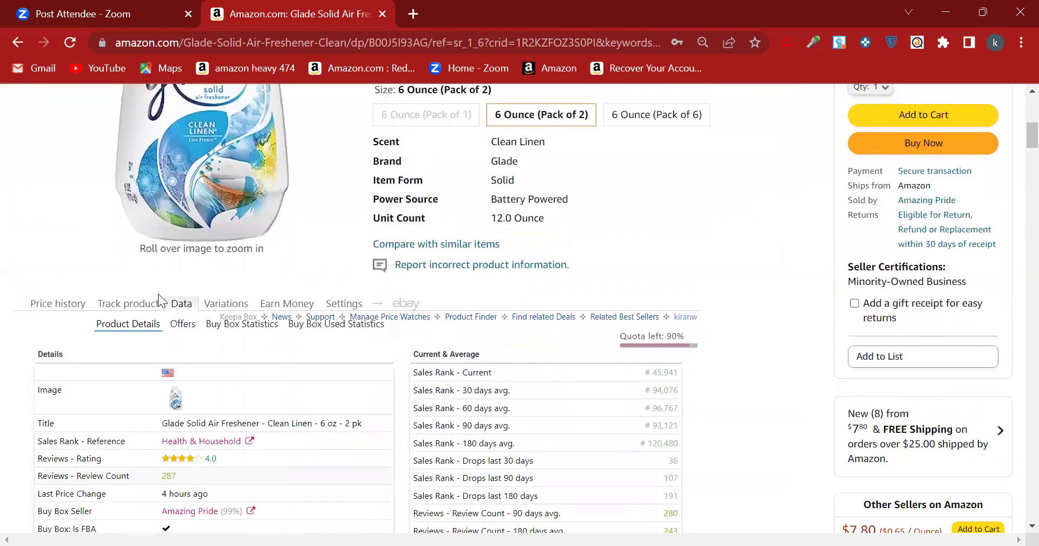
click(181, 324)
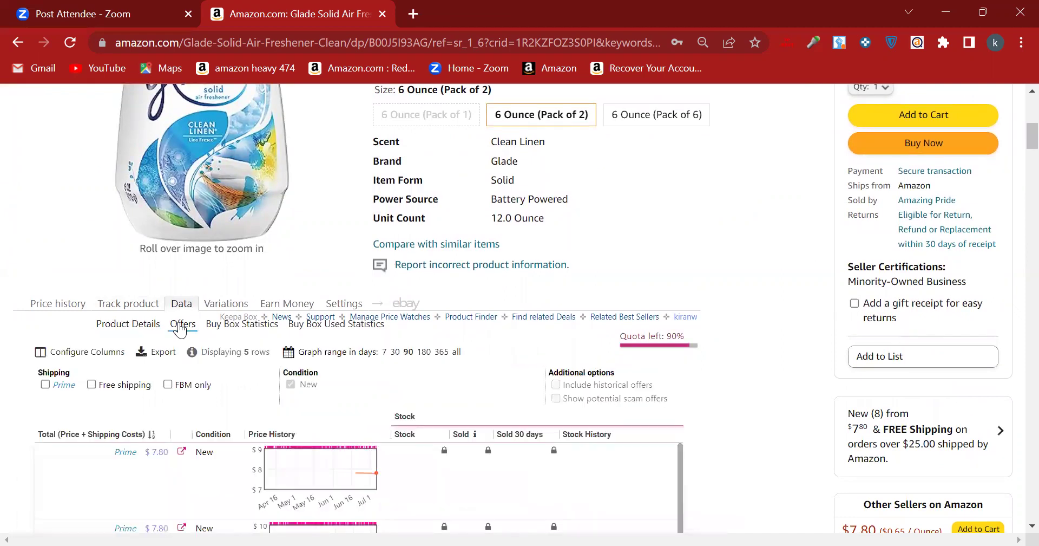
scroll(336, 428, down, 3)
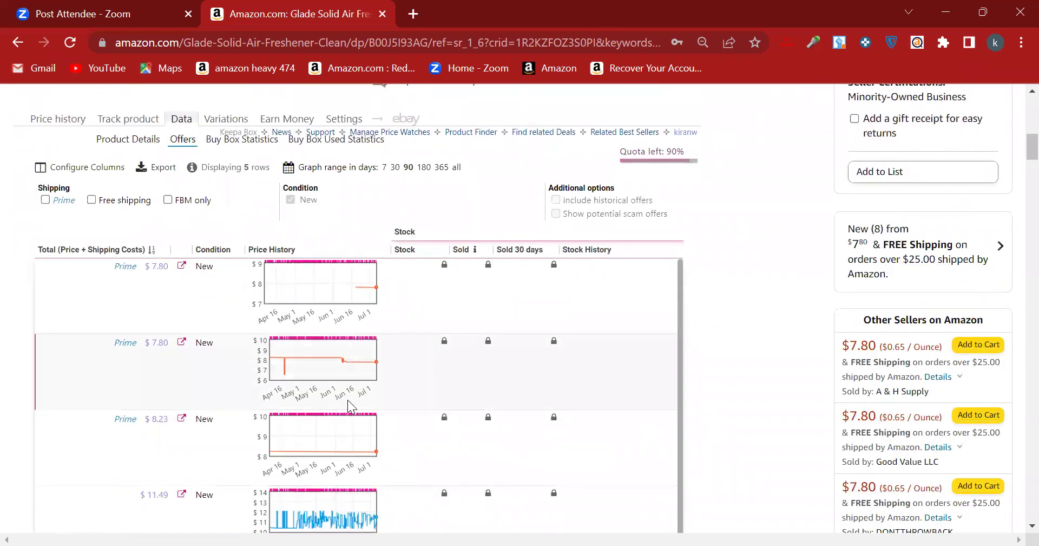
scroll(348, 406, down, 1)
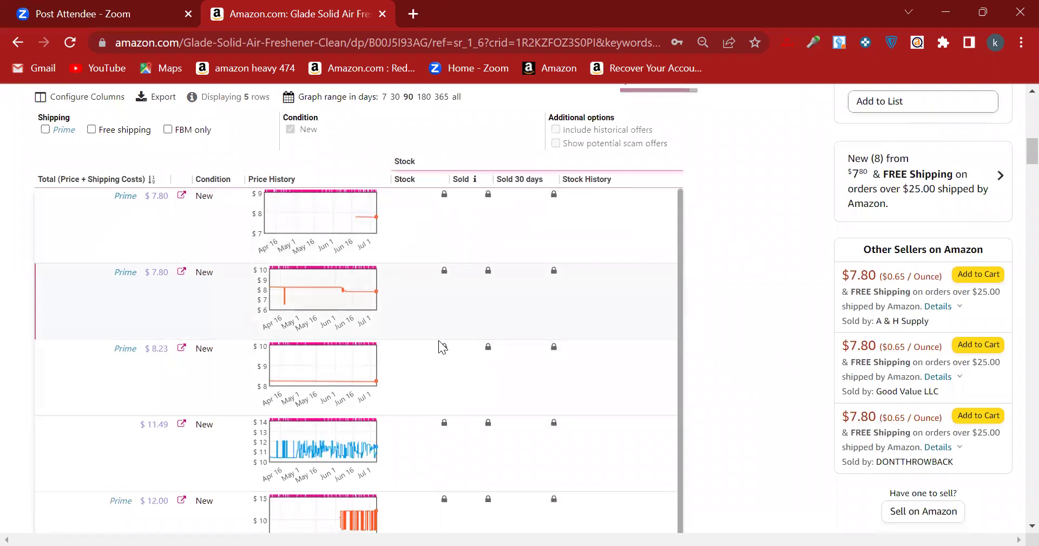
mouse_move(328, 217)
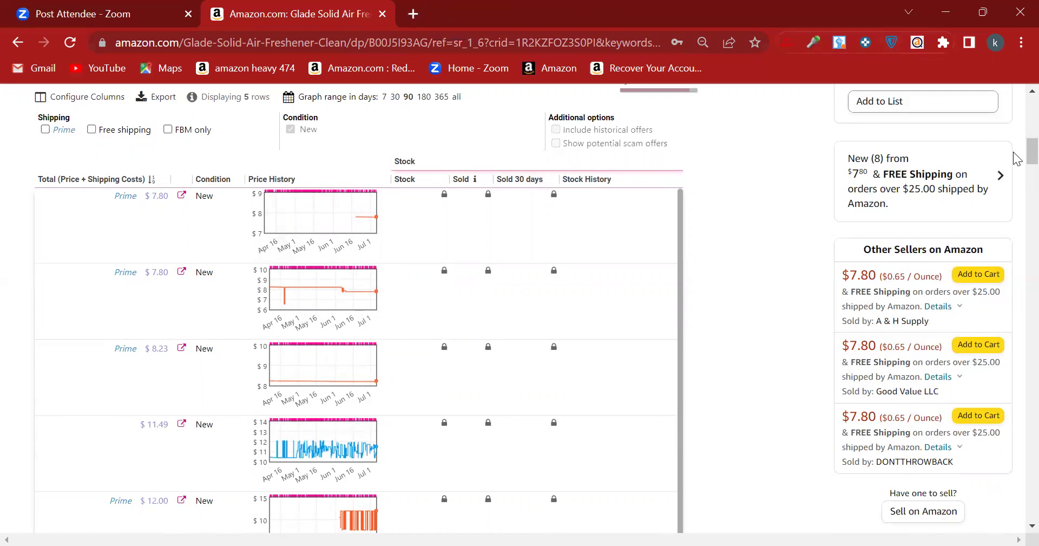
scroll(874, 144, up, 10)
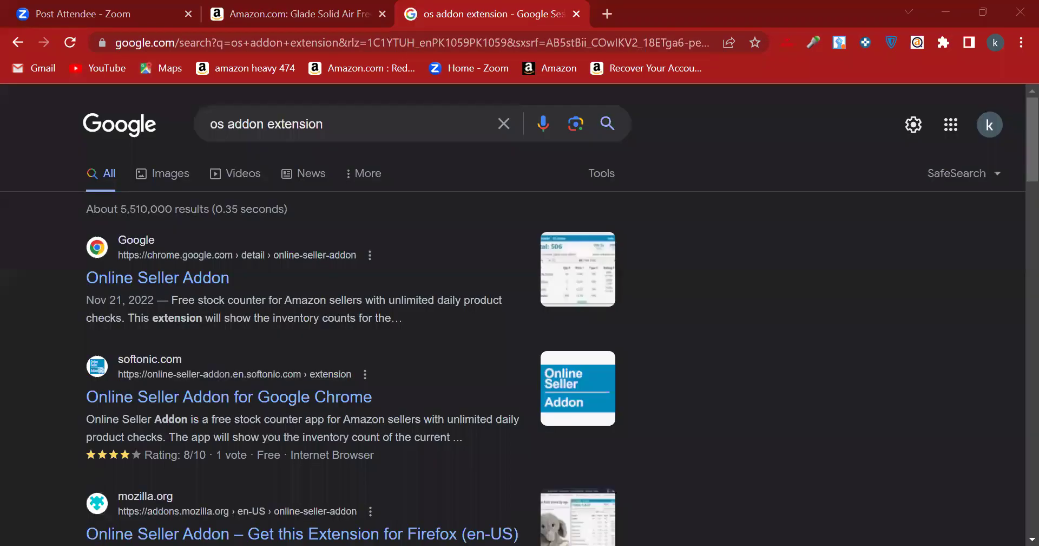
- Install the Online Seller Addon extension from the Chrome Web Store and check it in the list of installed extensions
click(198, 275)
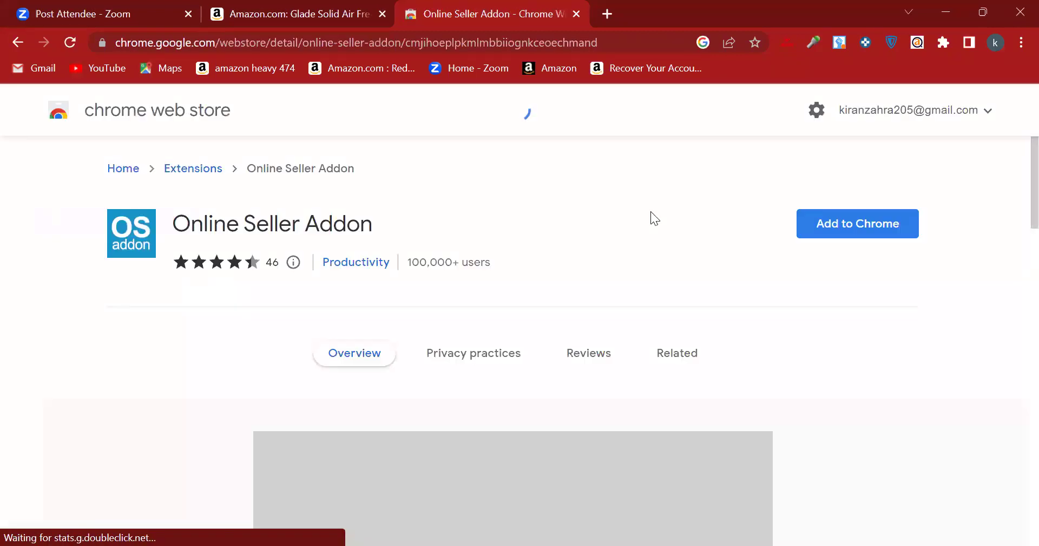
click(819, 218)
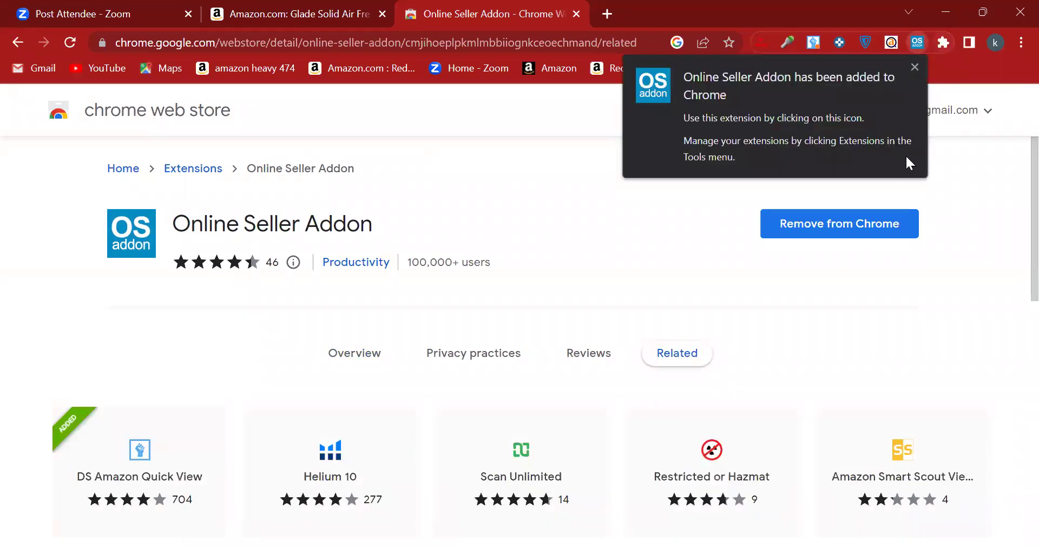
click(943, 43)
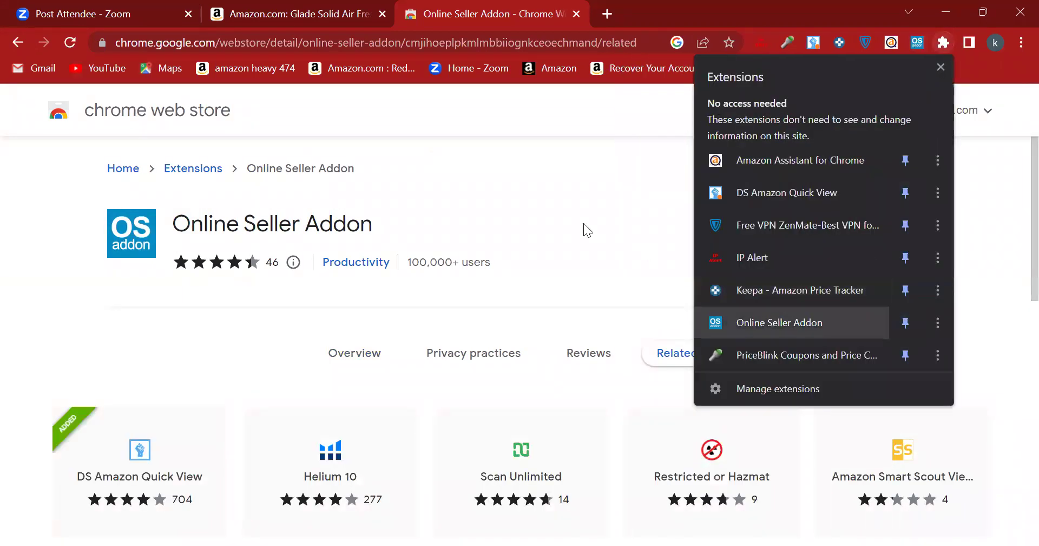
- Run the OS Addon stock count on the 2-pack listing, review every seller's quantity, price and fulfilment type, and close the results
click(237, 14)
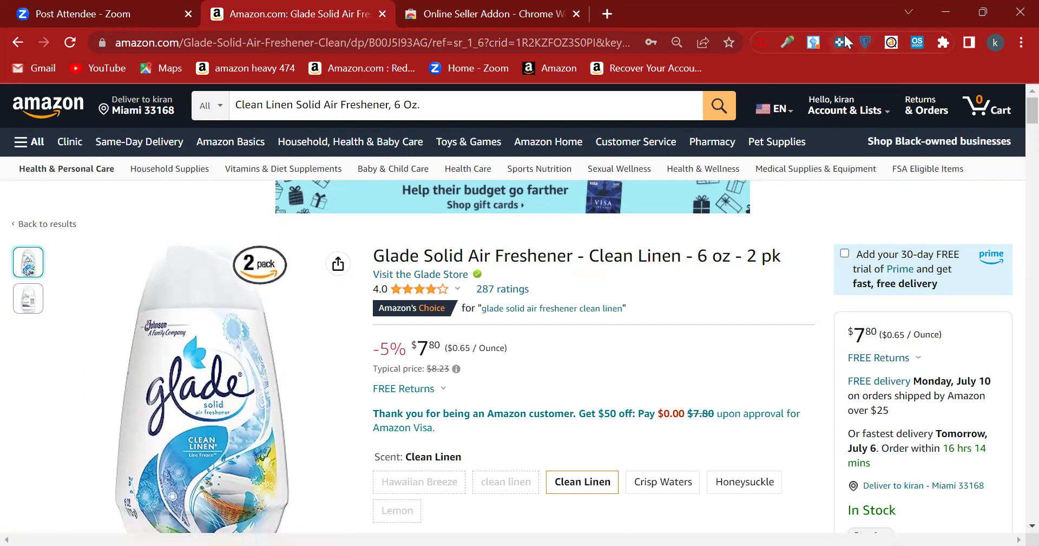
click(914, 41)
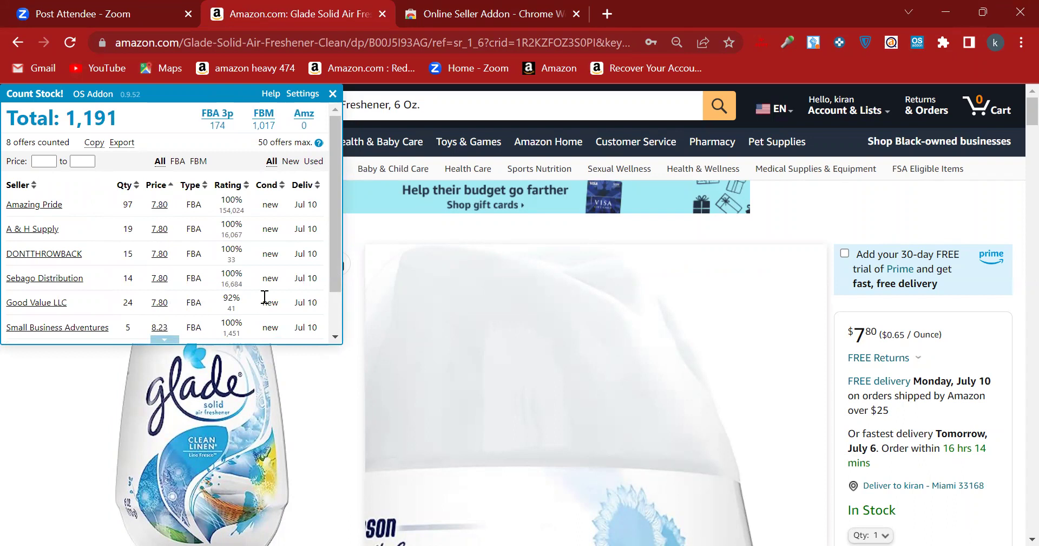
drag(335, 202, 338, 251)
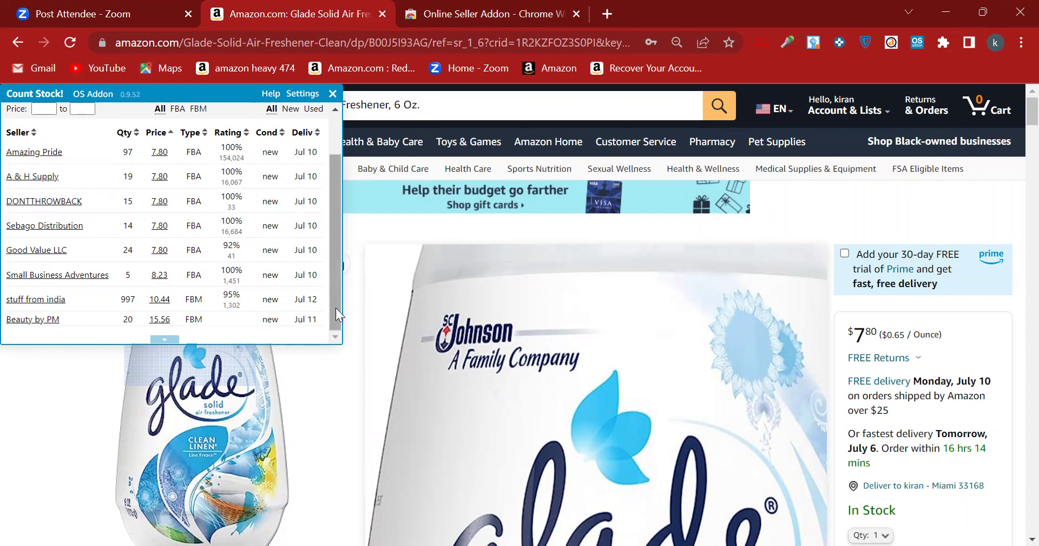
drag(336, 307, 328, 107)
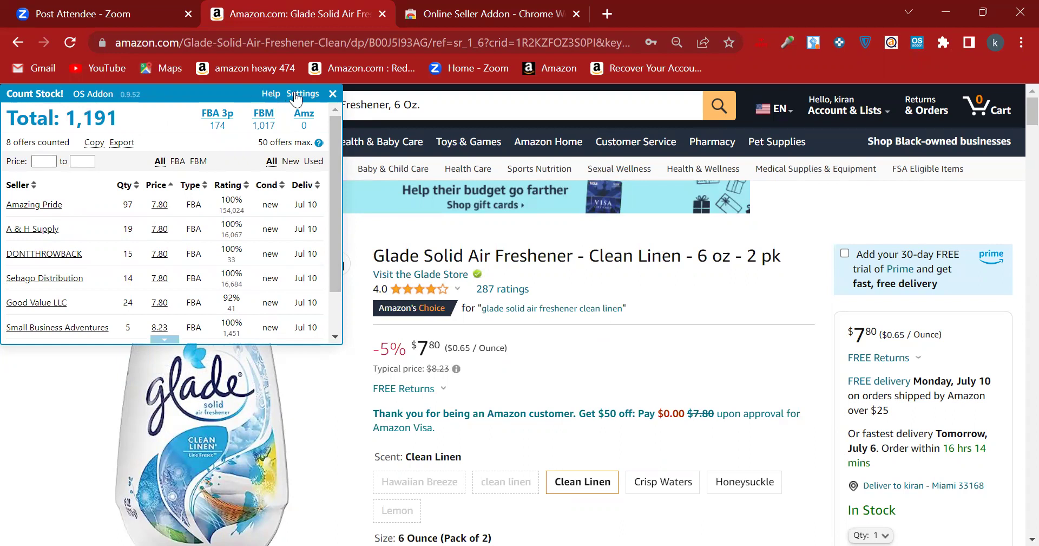
click(332, 94)
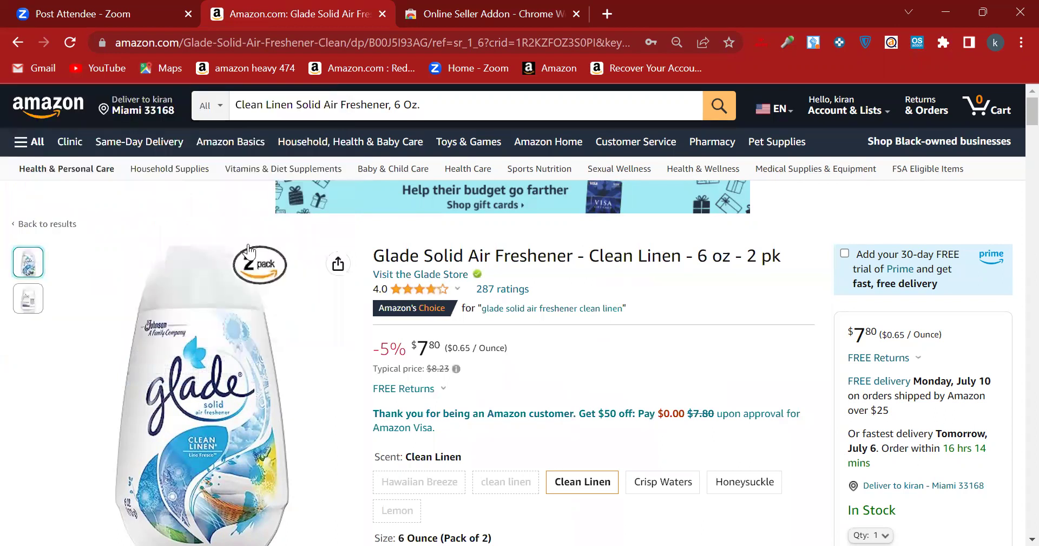
- Look over the 2-pack listing and its Keepa offers again, and close the Chrome Web Store page
scroll(684, 323, down, 9)
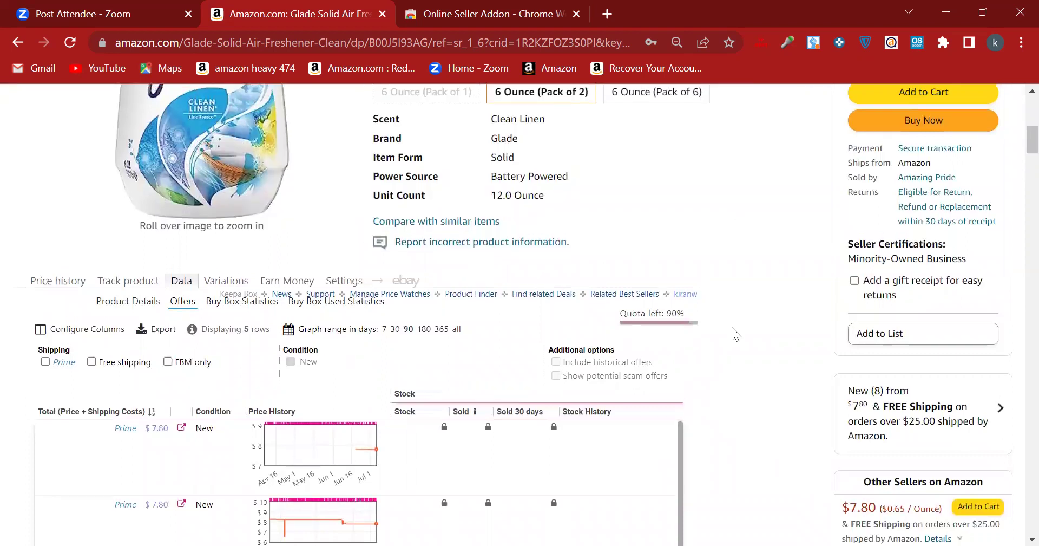
scroll(732, 327, up, 6)
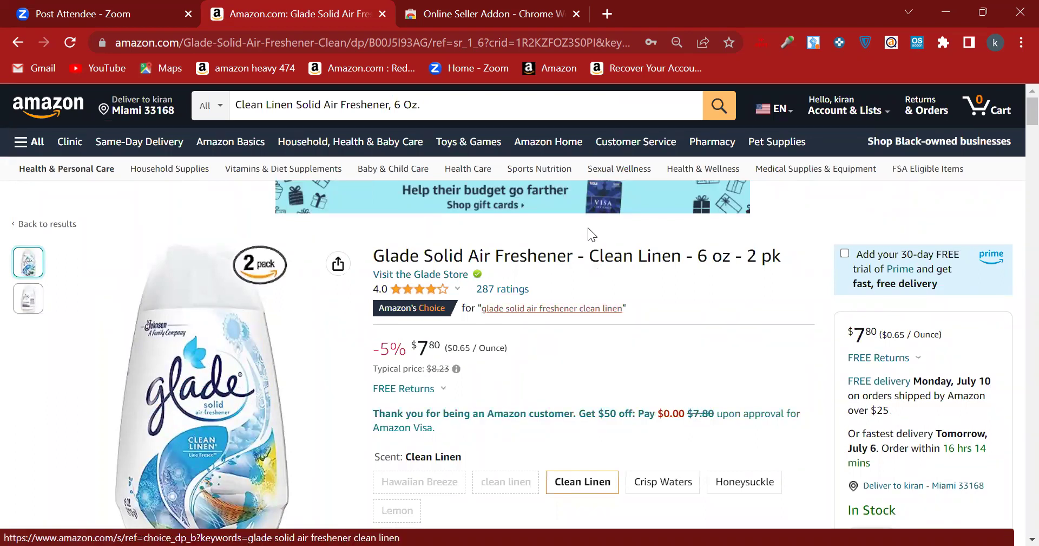
click(578, 12)
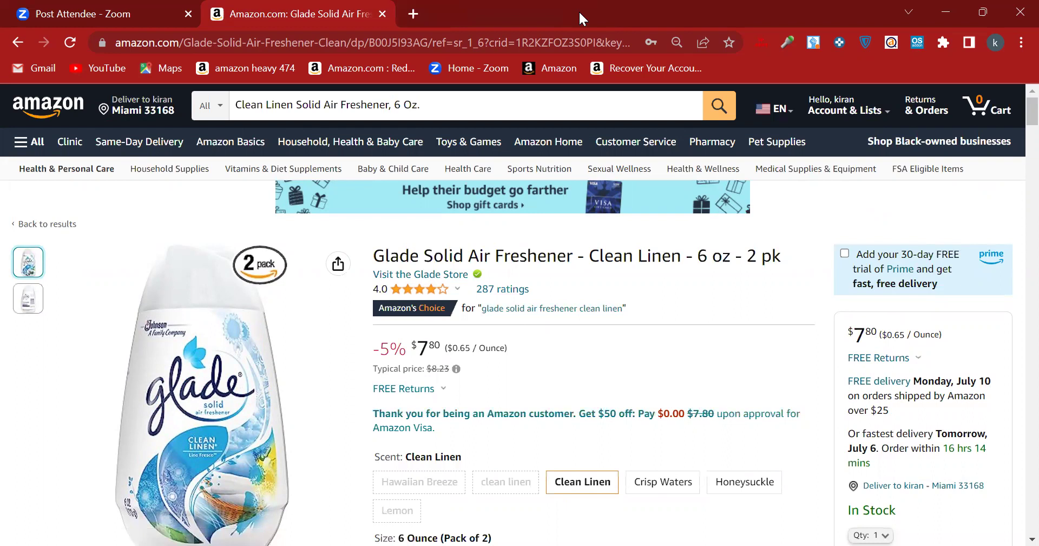